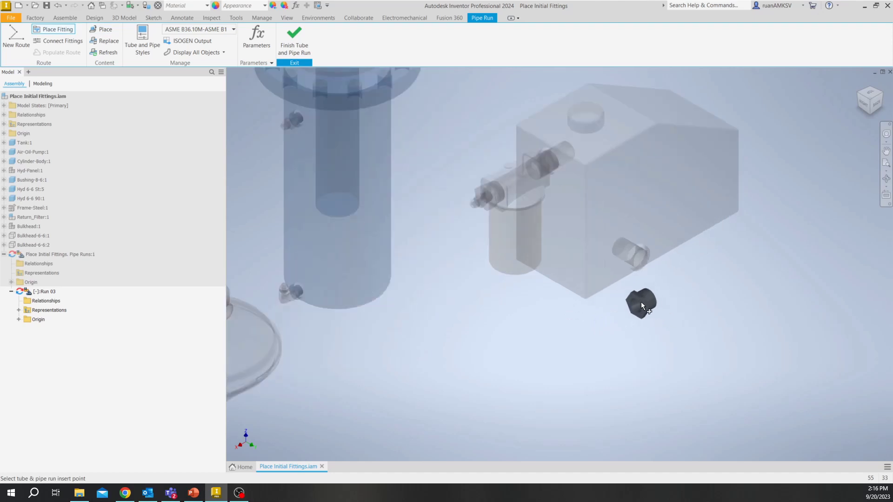
# Connect the JIS B 2301 1 x 3/4 bushing to the circular edge of the tank's lower outlet, keeping its default orientation.
pyautogui.scroll(-2, 452, 306)
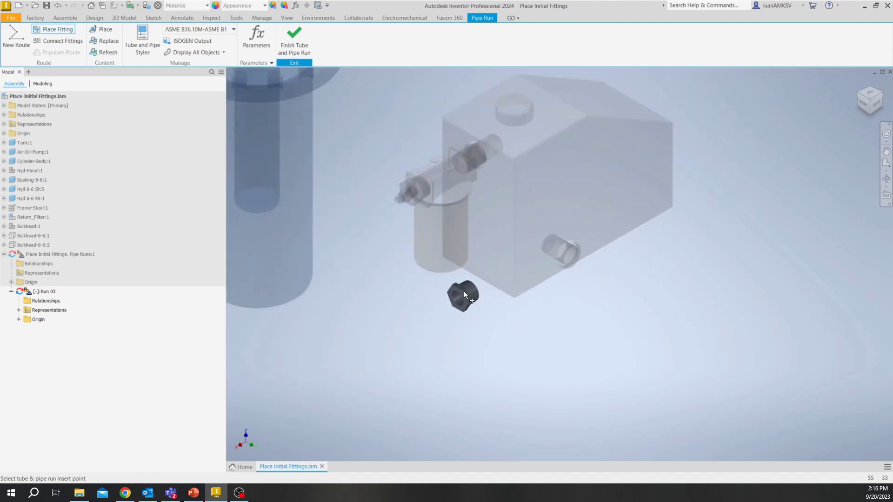
pyautogui.scroll(2, 535, 340)
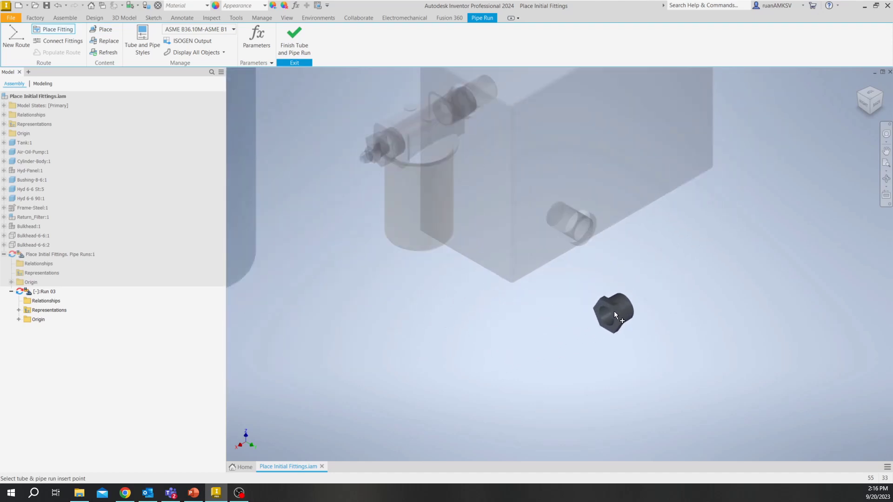
pyautogui.rightClick(629, 304)
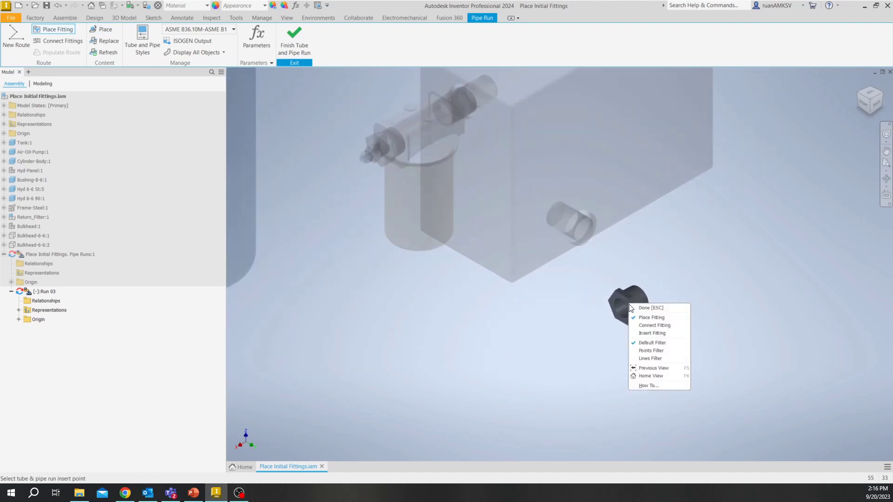
pyautogui.click(656, 325)
pyautogui.scroll(3, 585, 239)
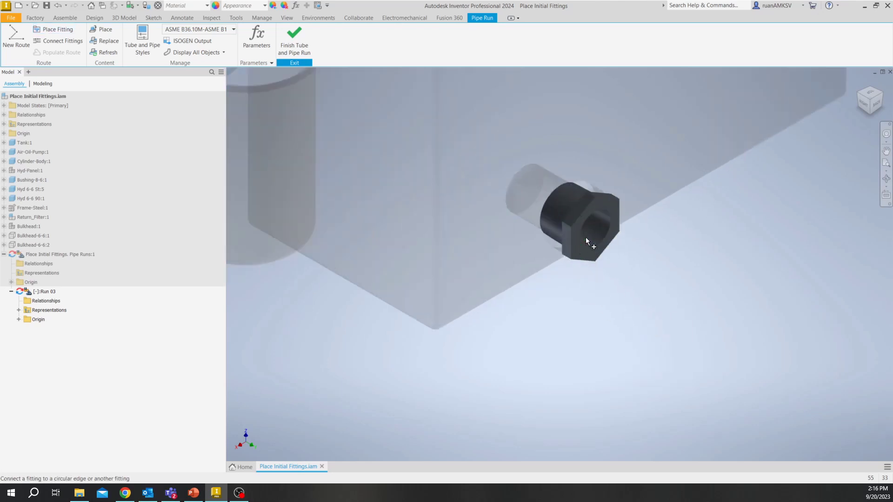
pyautogui.click(667, 292)
pyautogui.click(595, 229)
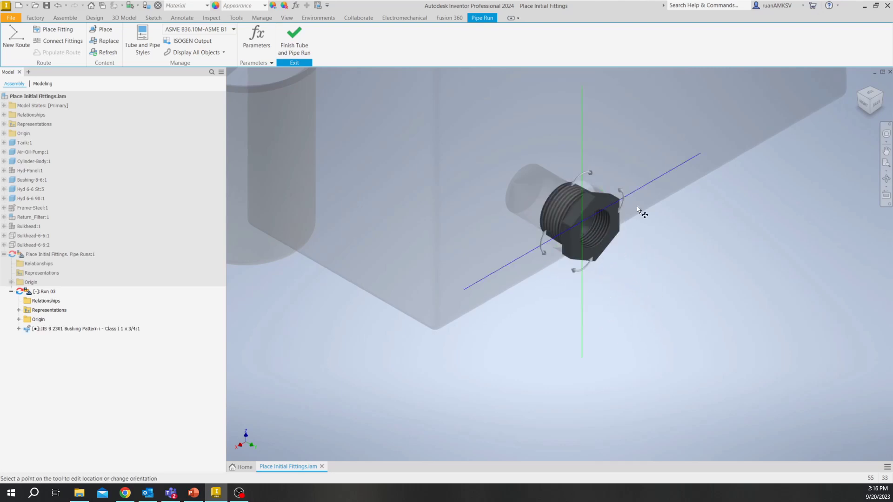
pyautogui.rightClick(623, 285)
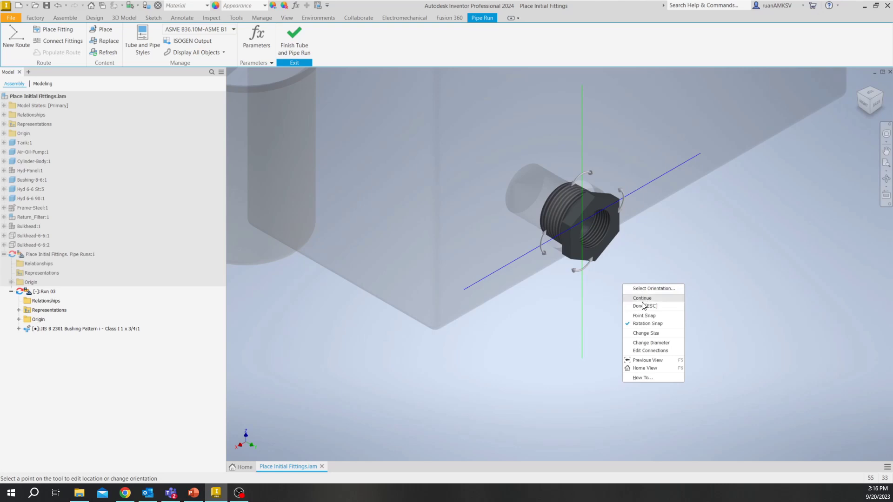
pyautogui.click(658, 307)
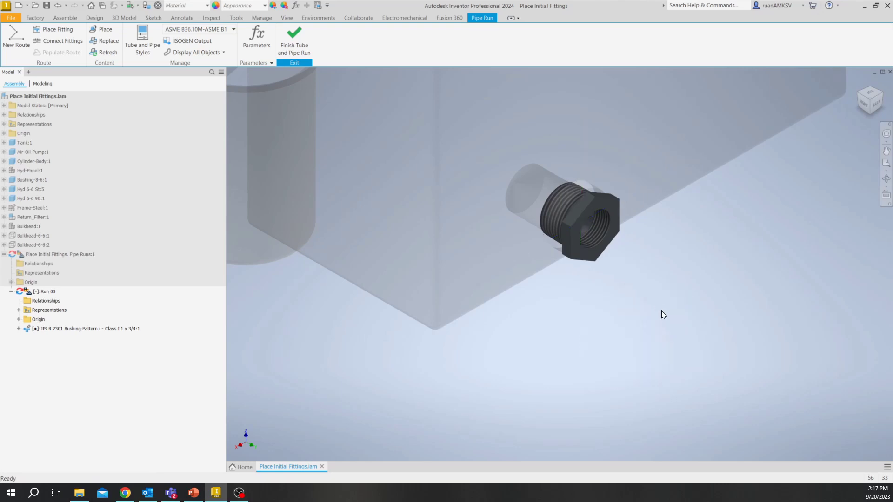
# Place two 3/4 JIS B 2301 Male Female Union Type C-2 - Class I fittings as standard parts in open space in front of the equipment.
pyautogui.scroll(-5, 667, 314)
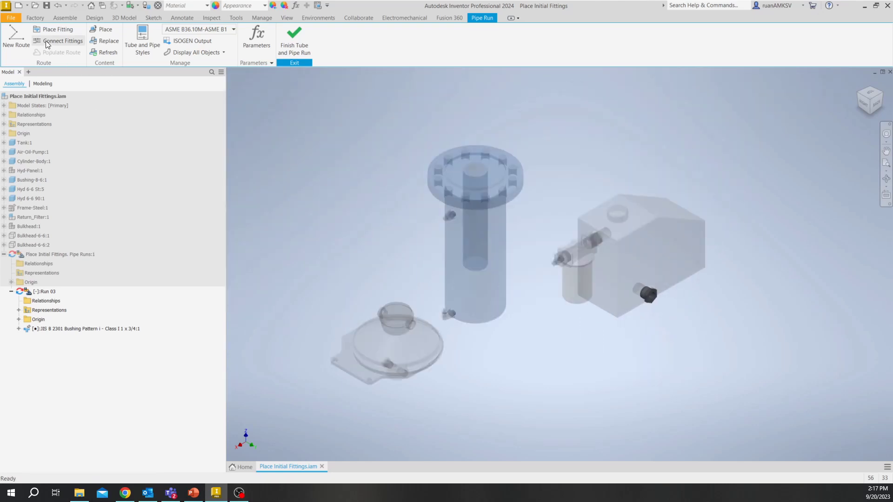
pyautogui.click(103, 31)
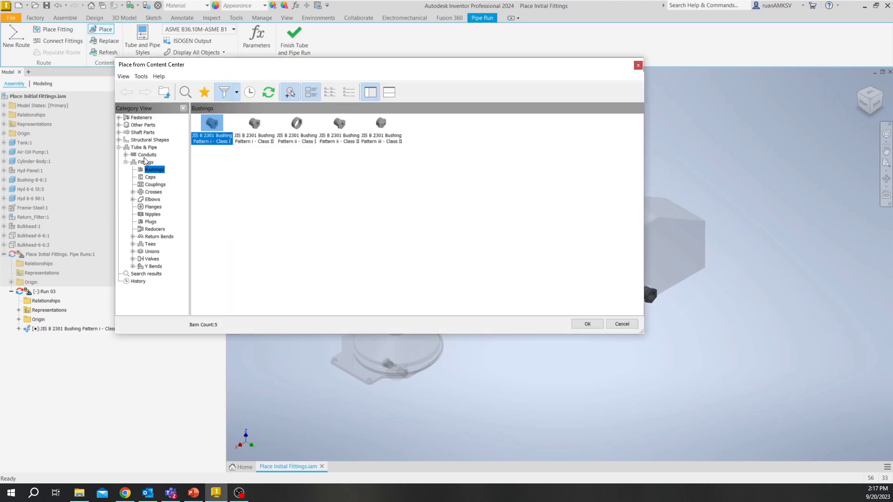
pyautogui.click(152, 251)
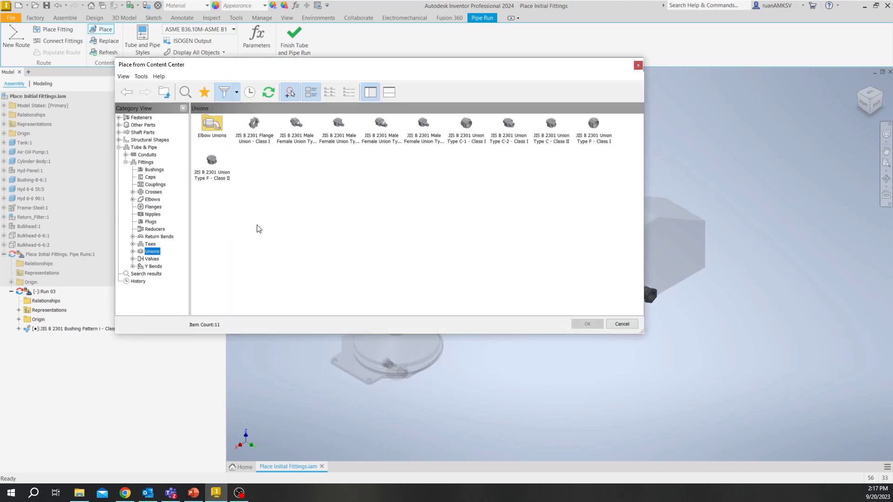
pyautogui.doubleClick(296, 125)
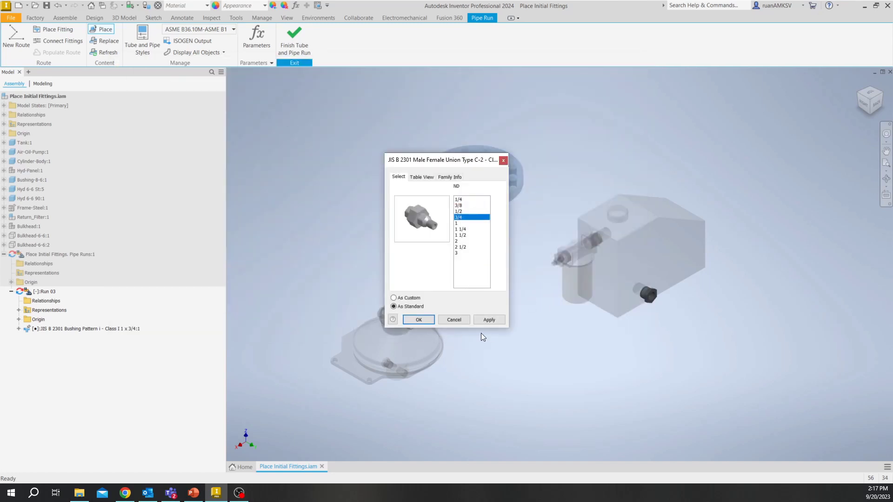
pyautogui.click(418, 320)
pyautogui.scroll(2, 507, 344)
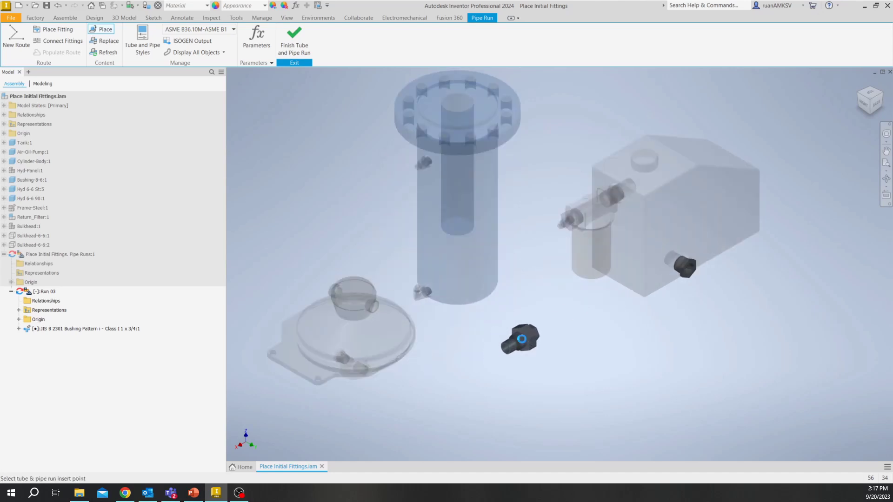
pyautogui.click(521, 338)
pyautogui.click(578, 378)
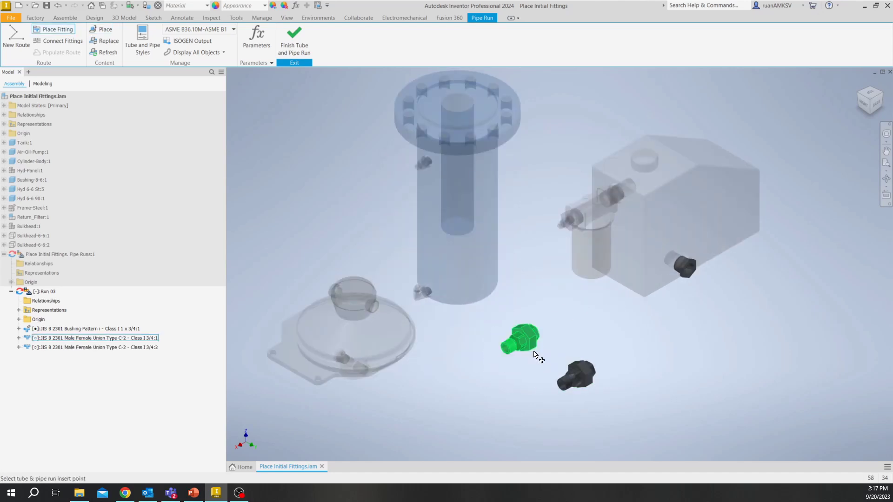
pyautogui.press('Escape')
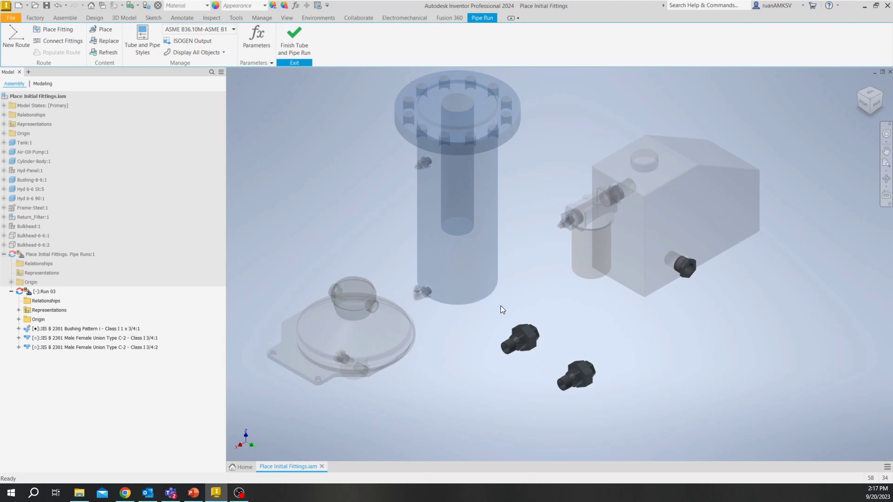
# Connect the male threaded end of the first 3/4 union as free fitting to the bushing's threaded opening on the tank.
pyautogui.scroll(-1, 503, 308)
pyautogui.scroll(3, 506, 309)
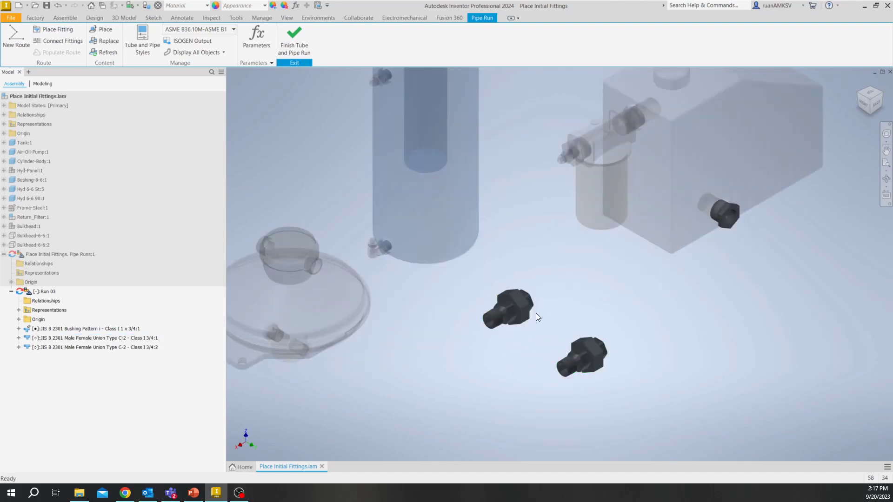
pyautogui.click(52, 42)
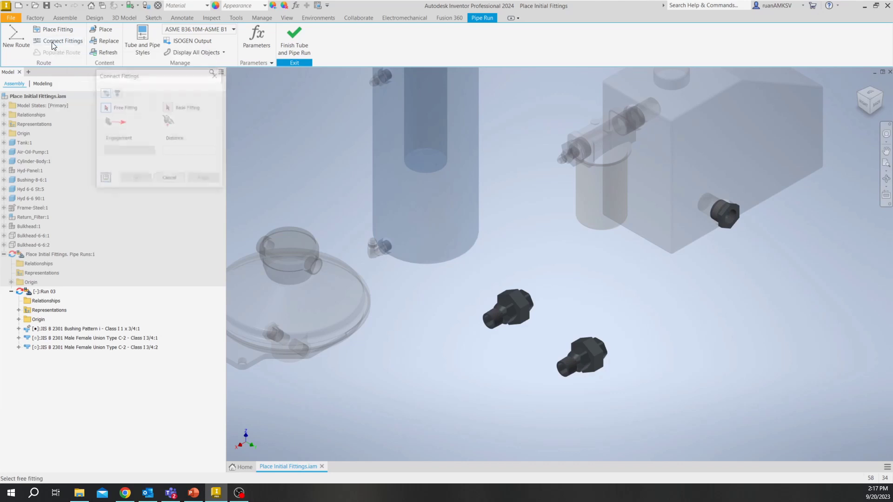
pyautogui.scroll(-2, 562, 327)
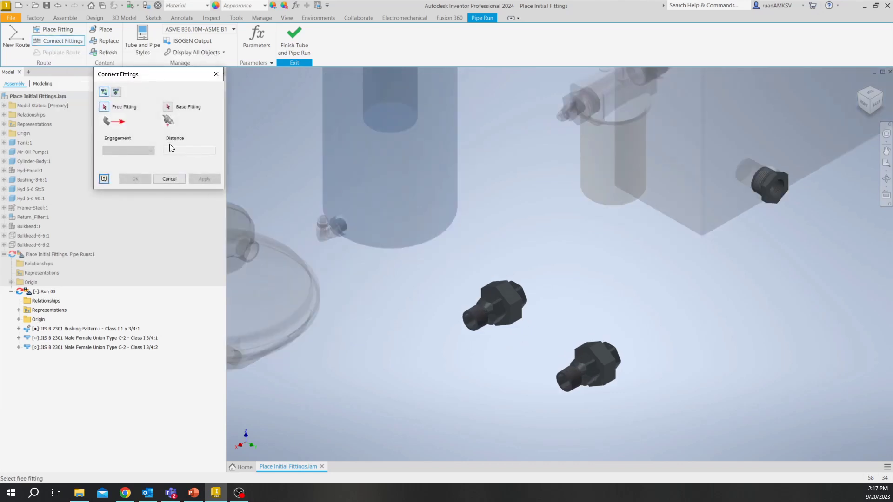
pyautogui.scroll(-2, 479, 326)
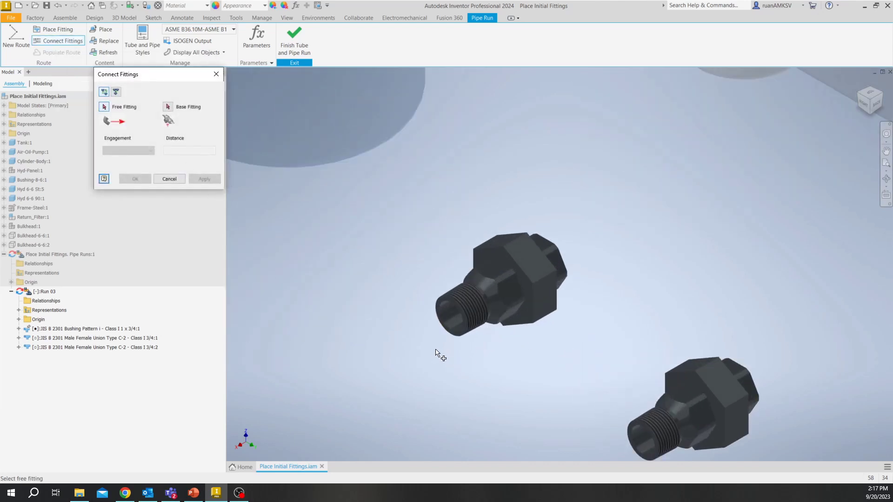
pyautogui.scroll(-2, 439, 358)
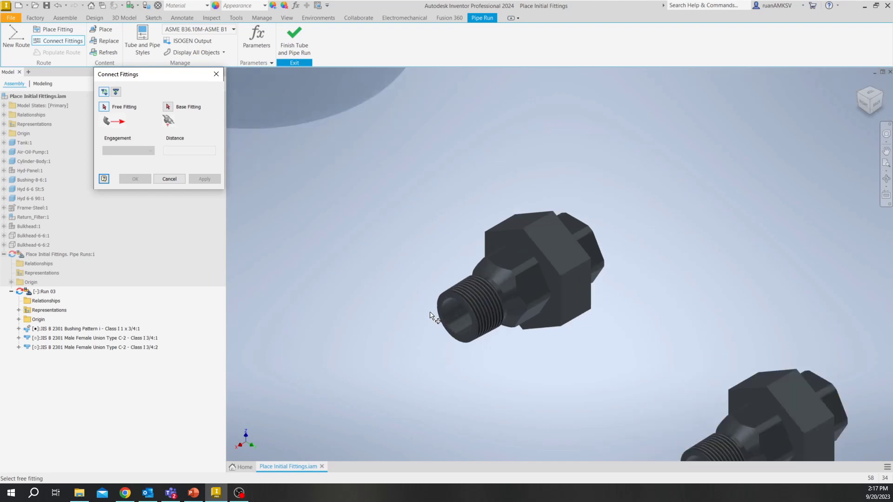
pyautogui.scroll(1, 446, 295)
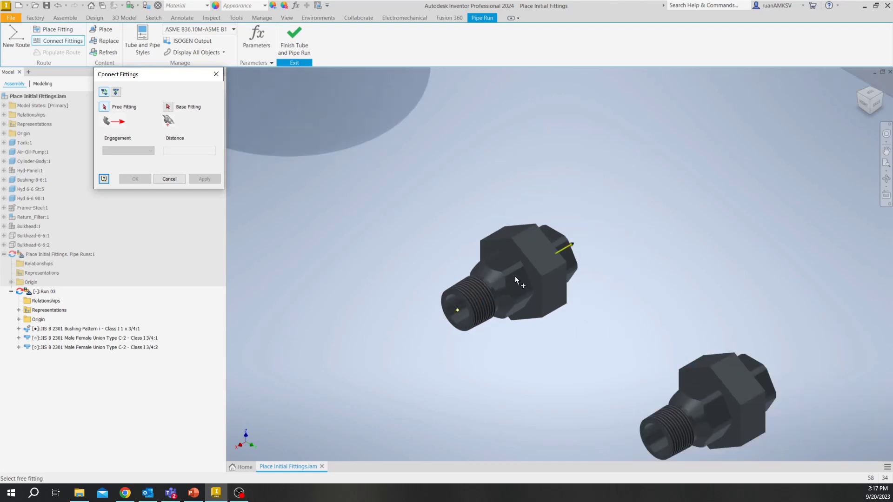
pyautogui.moveTo(525, 295)
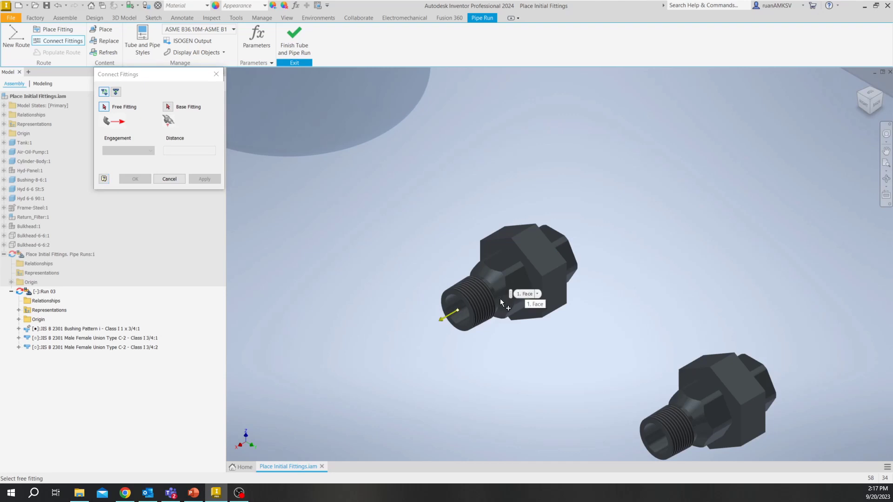
pyautogui.scroll(-1, 493, 306)
pyautogui.scroll(2, 616, 284)
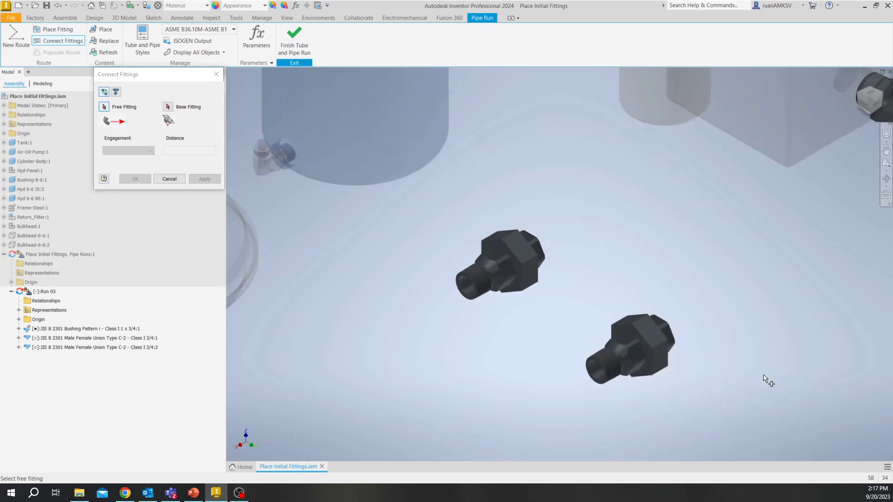
pyautogui.scroll(-1, 504, 290)
pyautogui.scroll(-1, 503, 289)
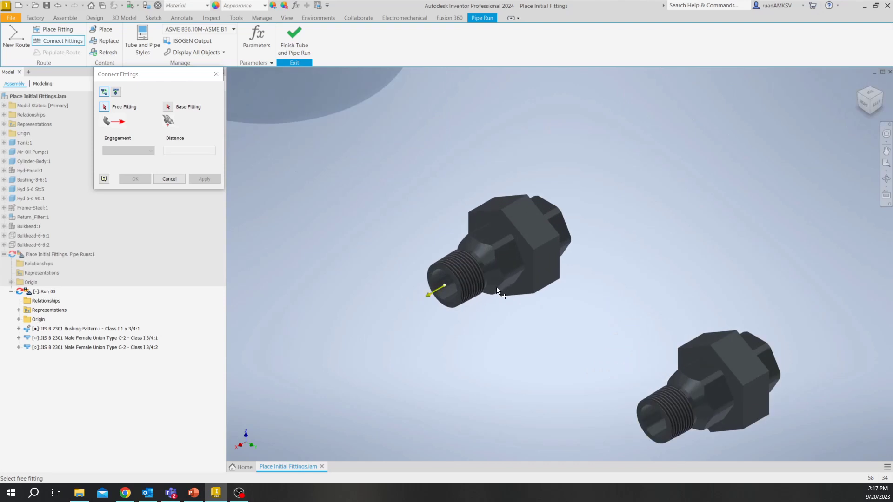
pyautogui.click(456, 271)
pyautogui.scroll(2, 454, 271)
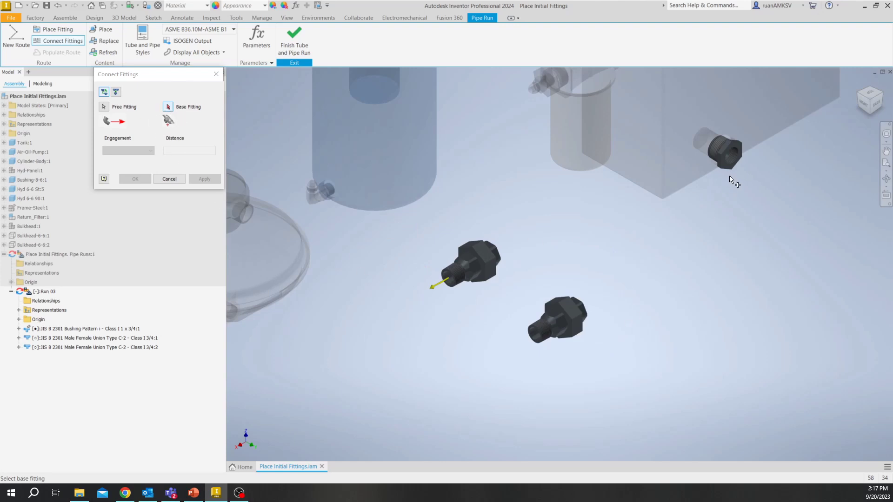
pyautogui.scroll(-2, 771, 145)
pyautogui.scroll(-1, 771, 145)
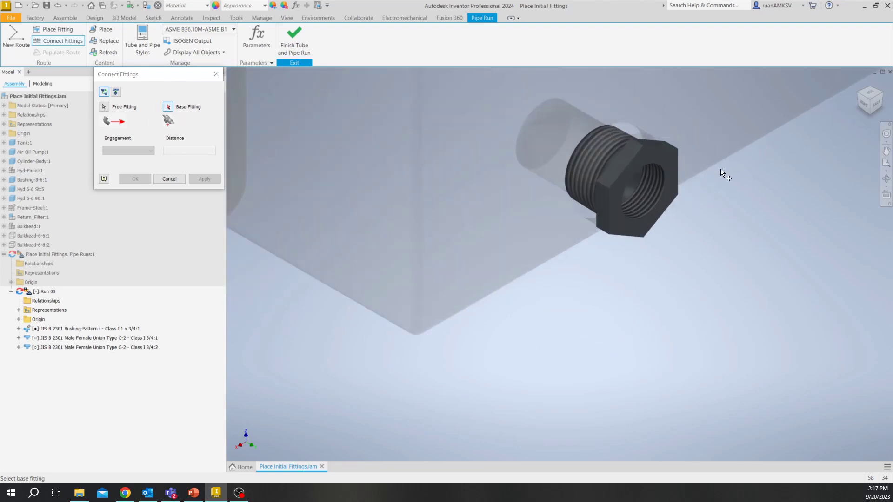
pyautogui.click(642, 196)
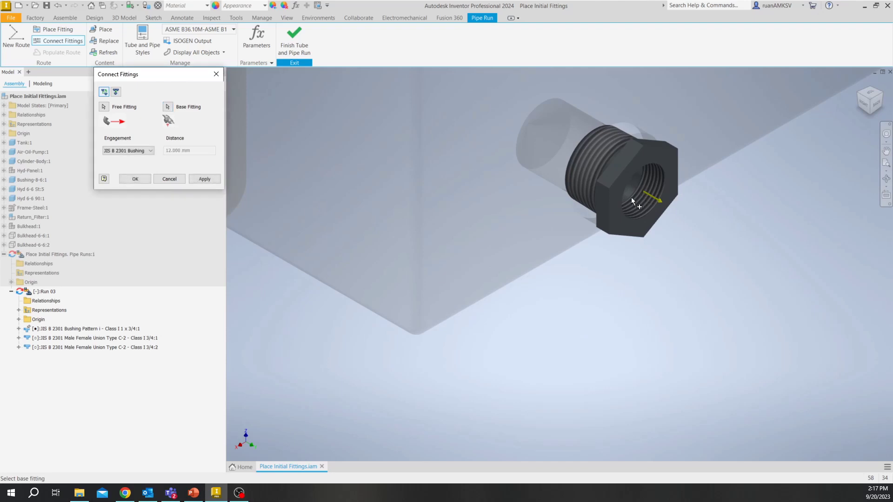
pyautogui.click(201, 180)
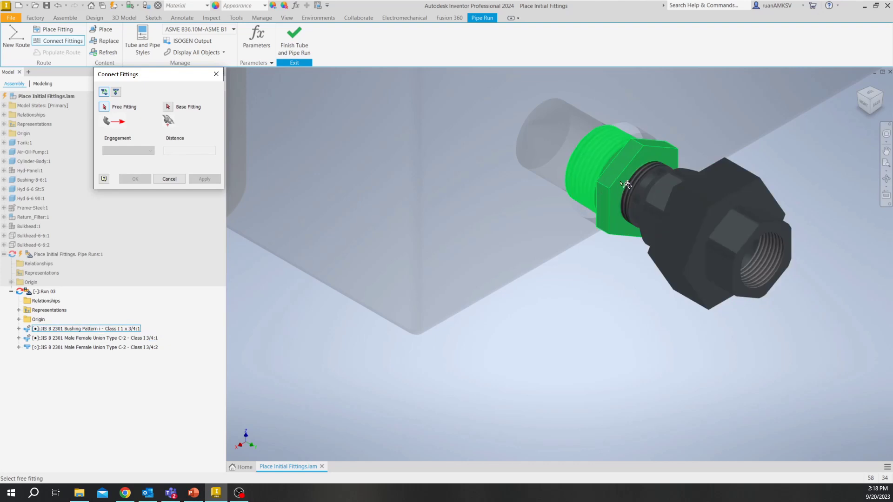
# Connect the male threaded end of the second 3/4 union to the open lower threaded port of the air-oil pump.
pyautogui.scroll(-6, 680, 214)
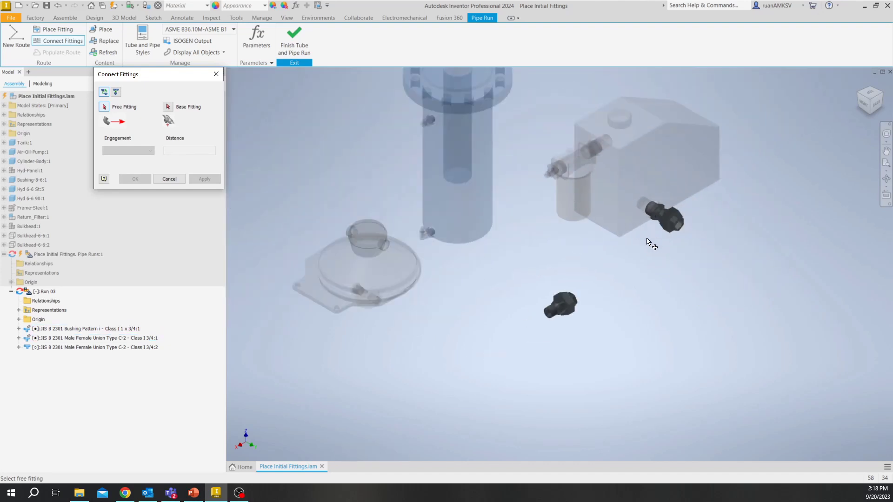
pyautogui.scroll(5, 651, 219)
pyautogui.click(717, 229)
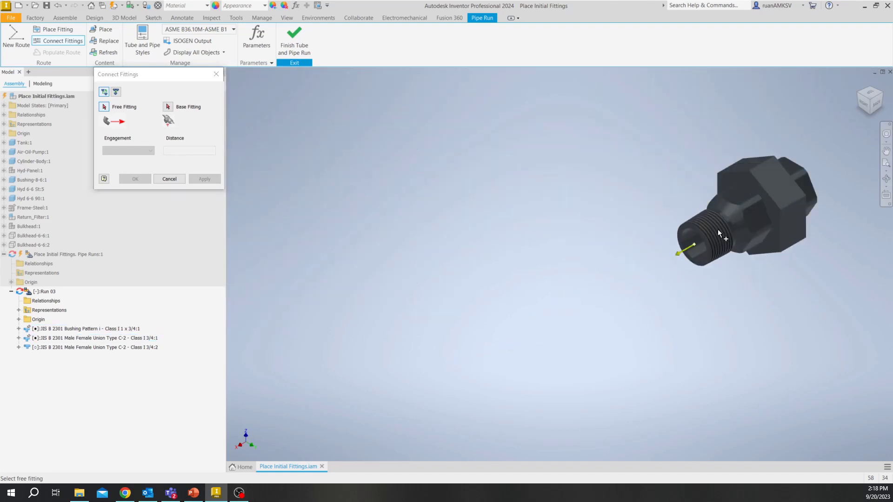
pyautogui.scroll(-3, 677, 273)
pyautogui.scroll(6, 554, 253)
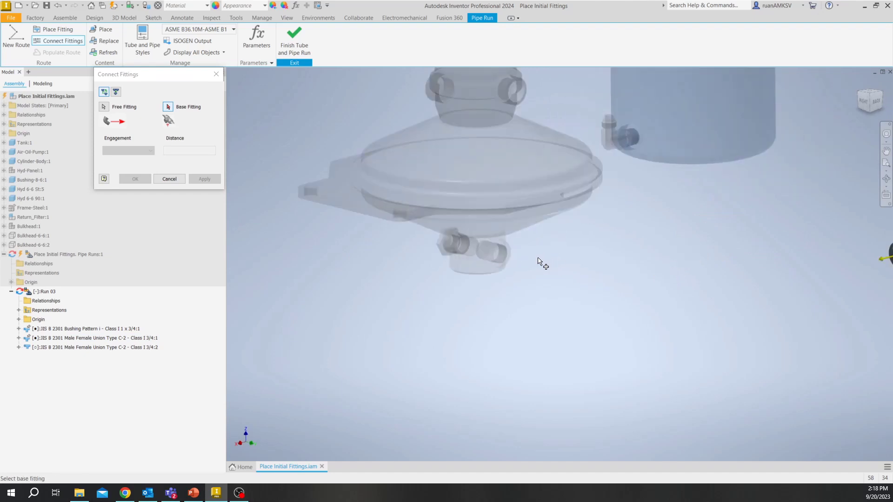
pyautogui.scroll(4, 479, 254)
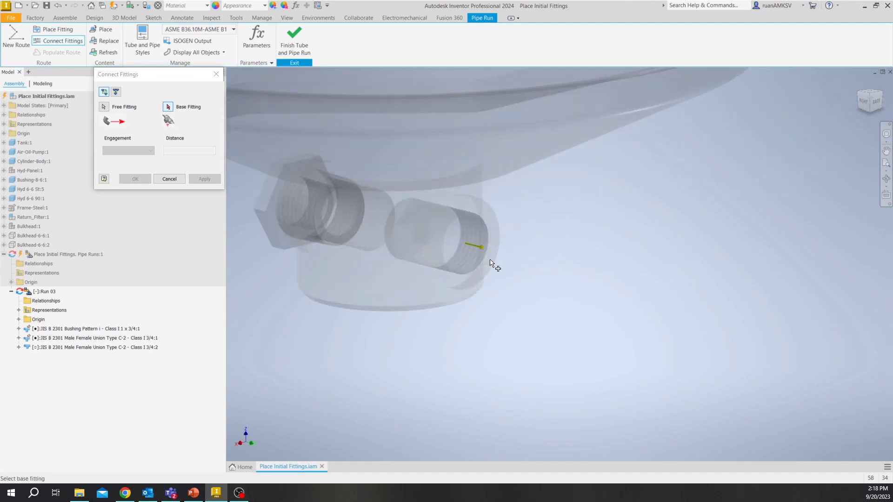
pyautogui.click(478, 246)
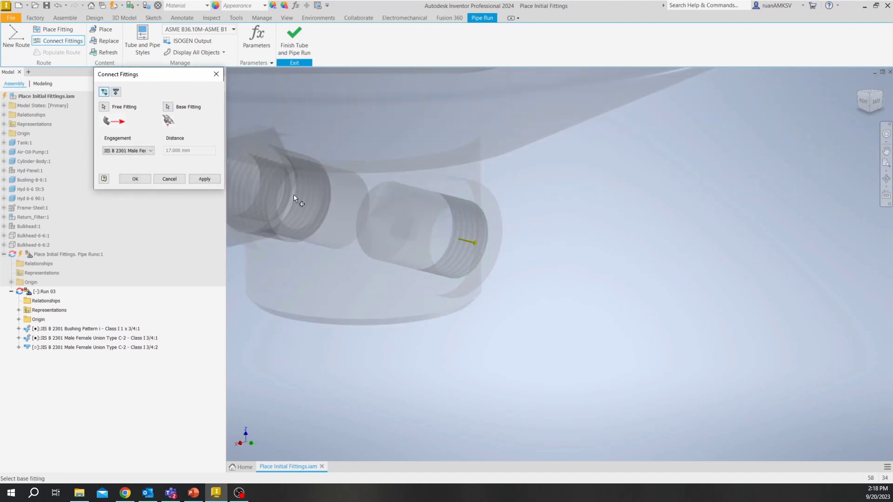
pyautogui.click(205, 179)
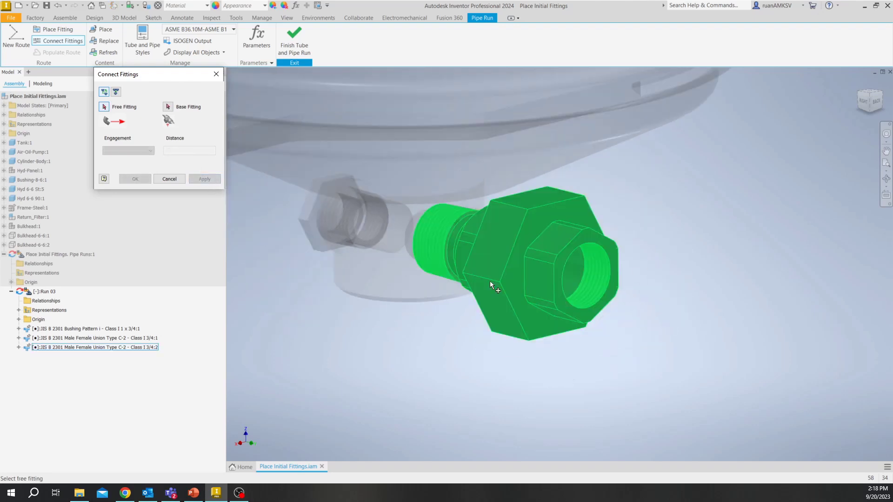
pyautogui.click(169, 179)
pyautogui.scroll(-4, 430, 261)
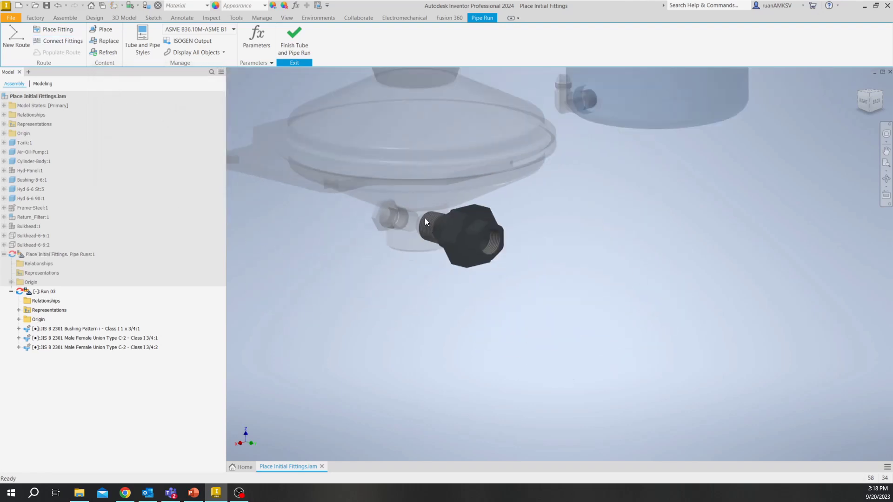
pyautogui.click(869, 98)
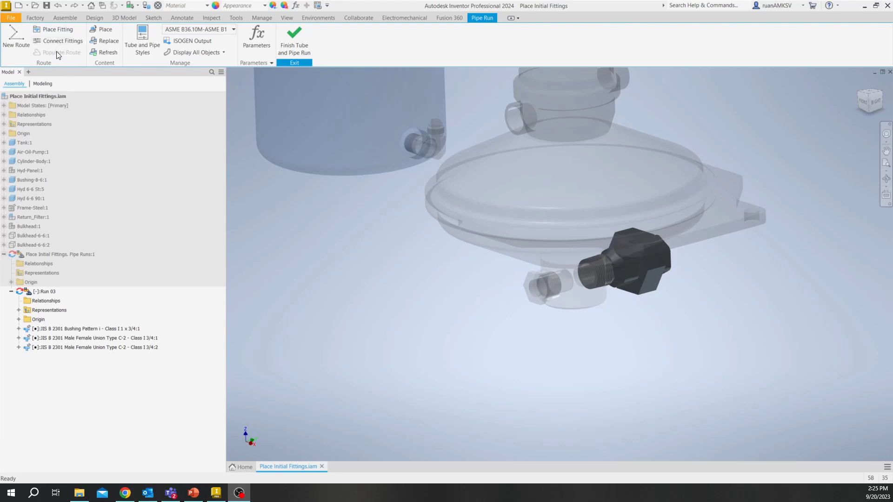
# Place one Hyd-6-6 St-P fitting from the workspace in open space beside the air-oil pump's lower port.
pyautogui.click(53, 29)
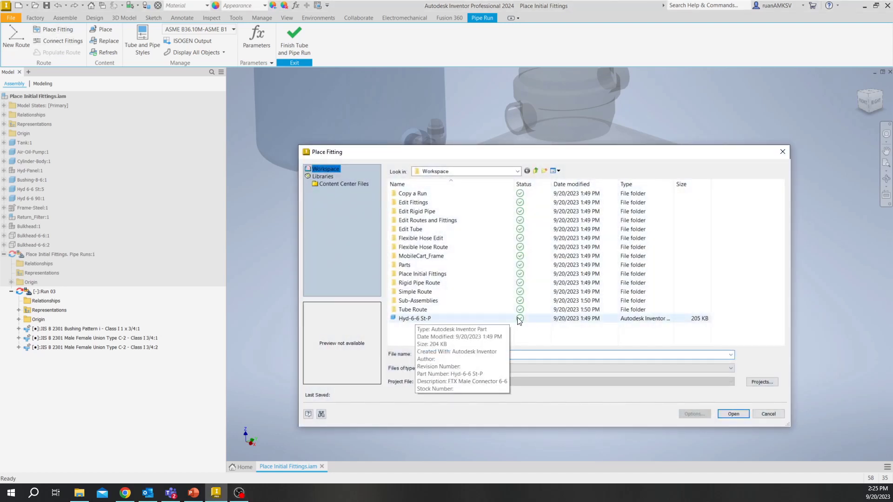
pyautogui.click(418, 319)
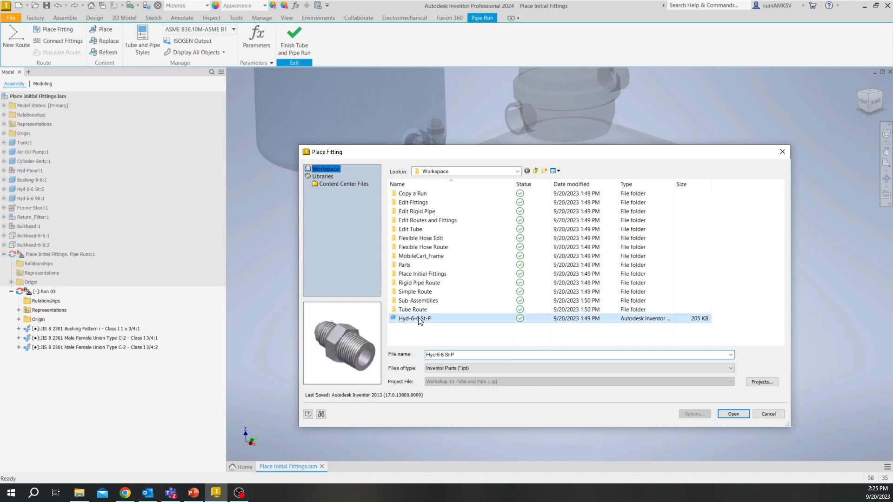
pyautogui.doubleClick(418, 318)
pyautogui.scroll(2, 429, 319)
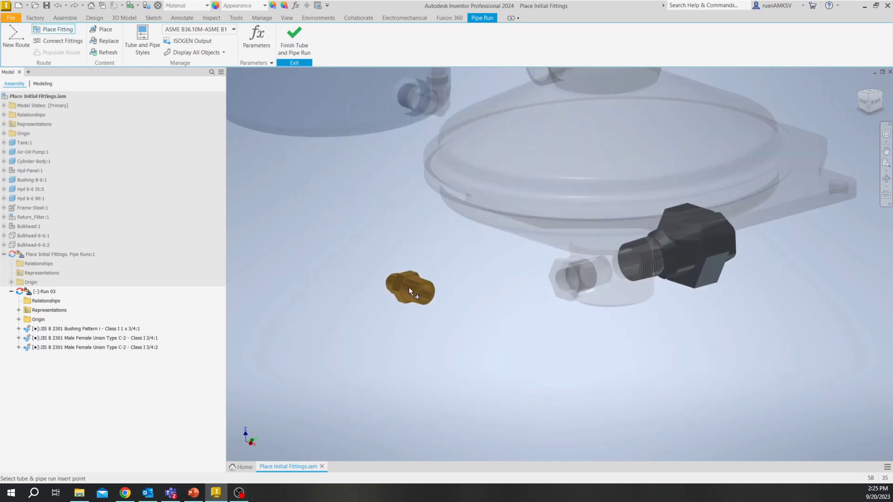
pyautogui.click(409, 287)
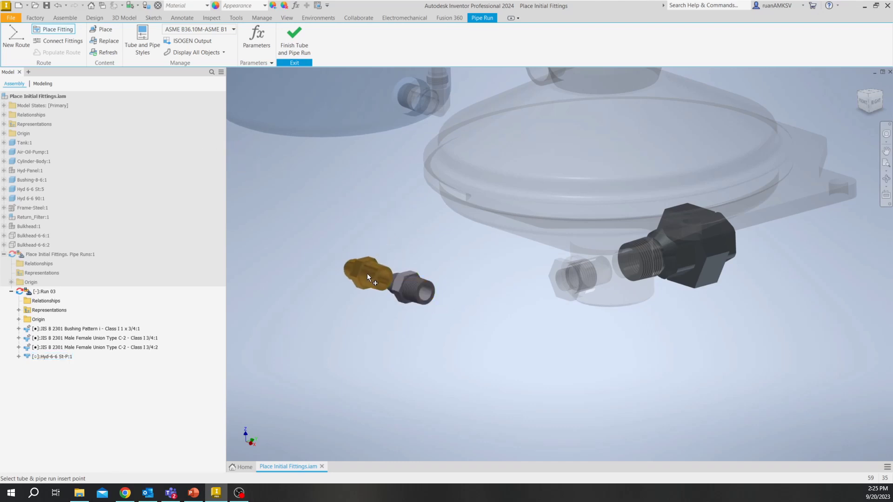
pyautogui.press('Escape')
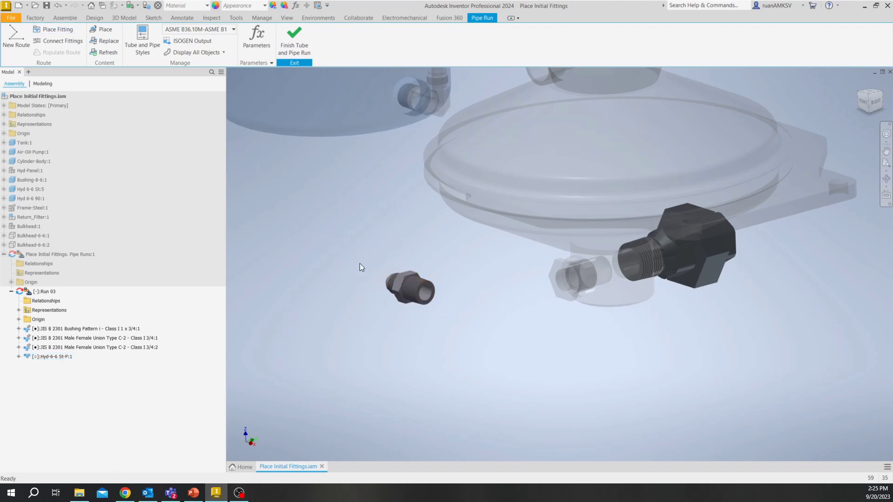
# Connect the threaded end of the Hyd-6-6 St-P as free fitting to the open bore of Bushing-8-6:1 on the air-oil pump.
pyautogui.click(51, 42)
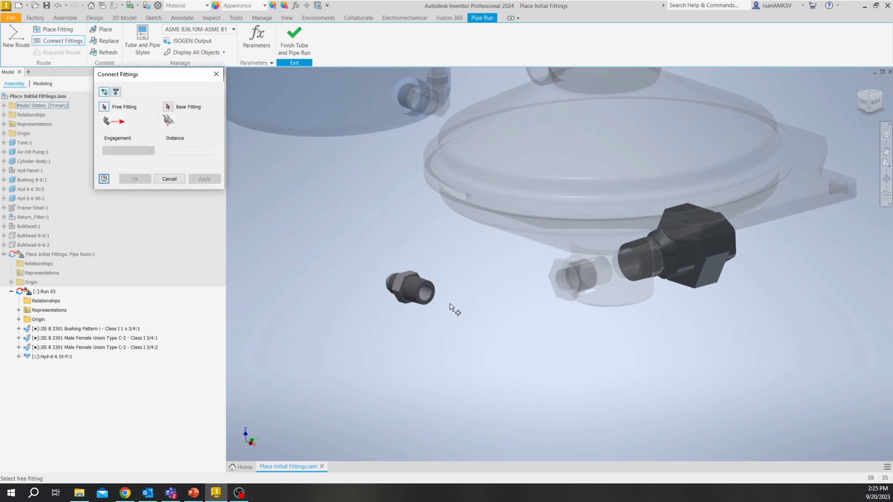
pyautogui.scroll(-2, 449, 305)
pyautogui.scroll(-2, 414, 278)
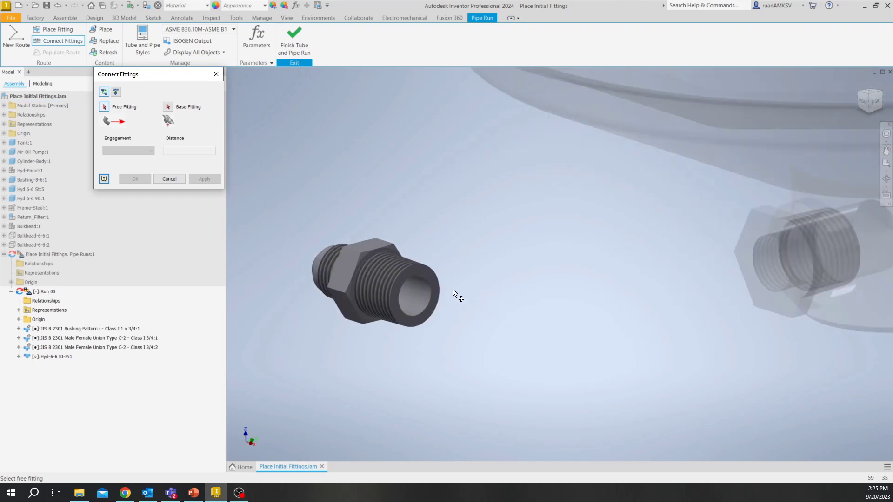
pyautogui.click(432, 280)
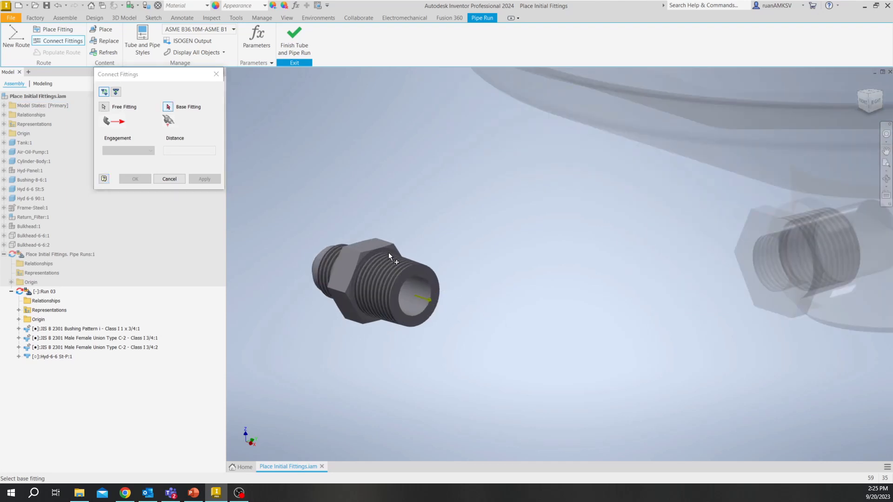
pyautogui.scroll(1, 357, 270)
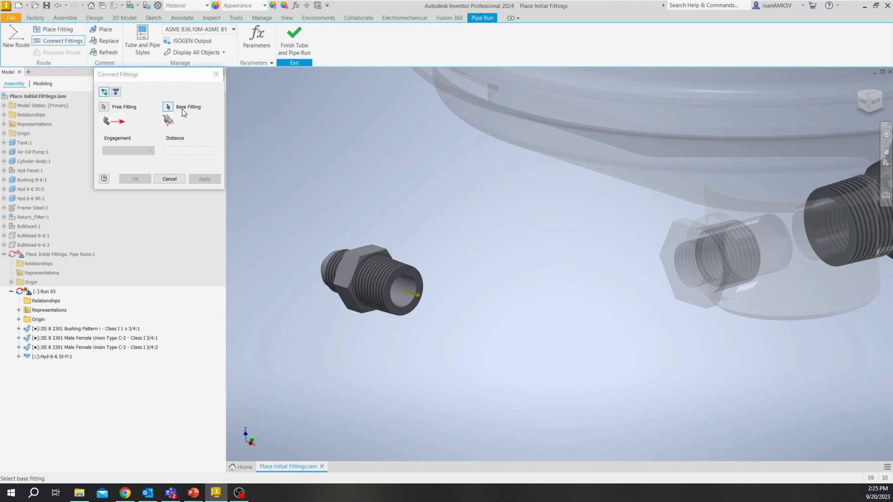
pyautogui.scroll(-2, 595, 300)
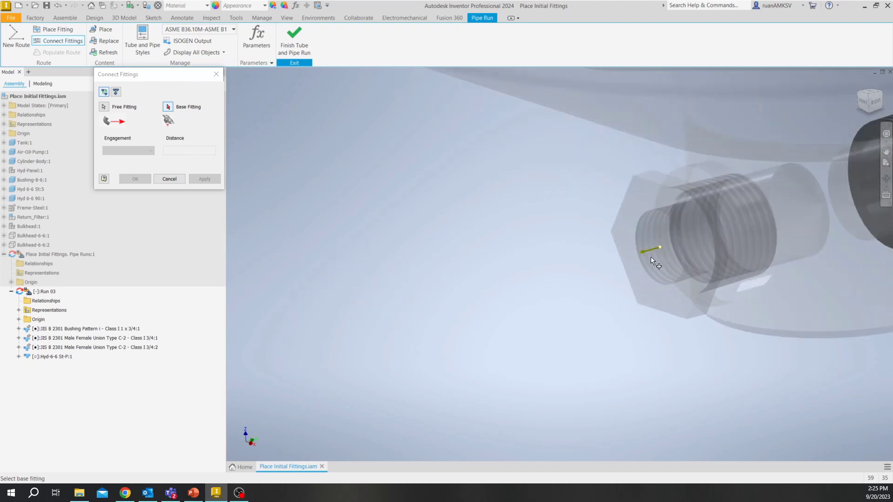
pyautogui.scroll(1, 648, 251)
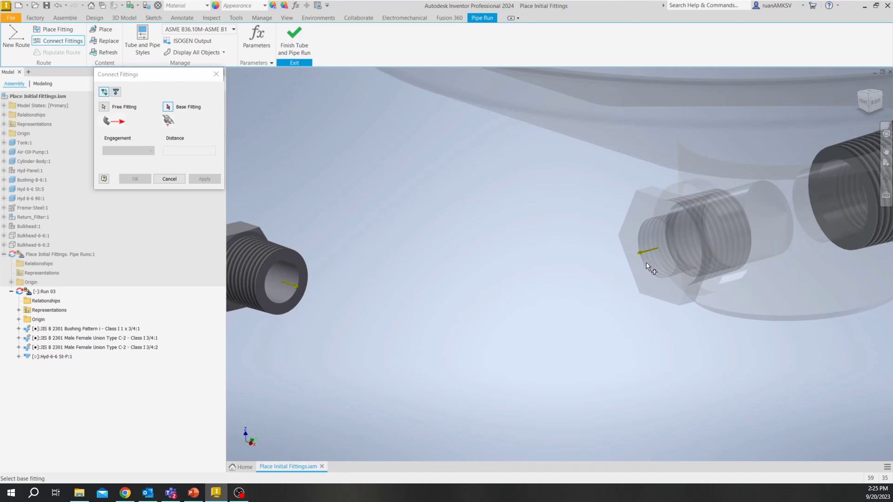
pyautogui.click(649, 255)
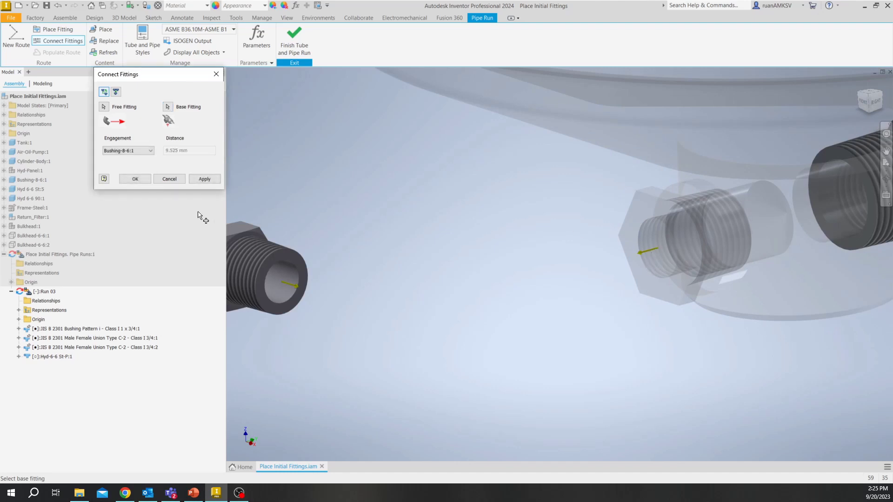
pyautogui.click(205, 180)
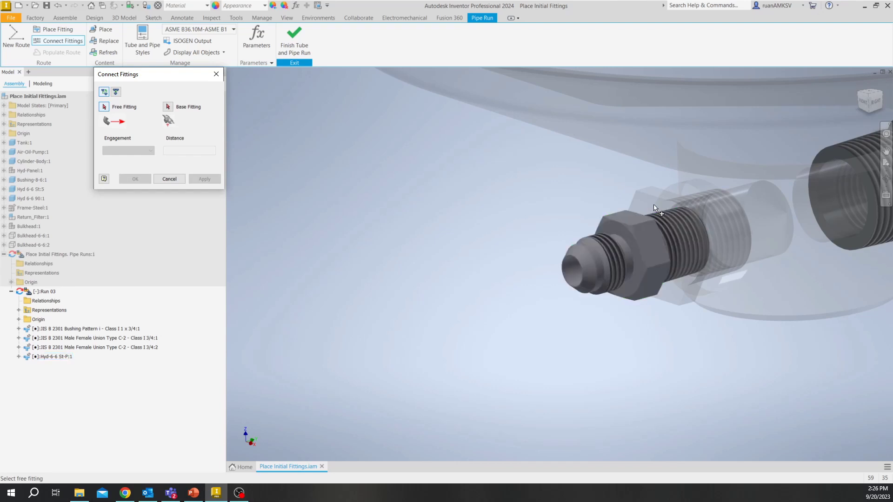
pyautogui.click(169, 178)
# Inspect the engagement options of the Hyd-6-6 St-P fitting's connection to Bushing-8-6:1 by editing its fitting connections.
pyautogui.scroll(3, 634, 198)
pyautogui.scroll(-5, 503, 212)
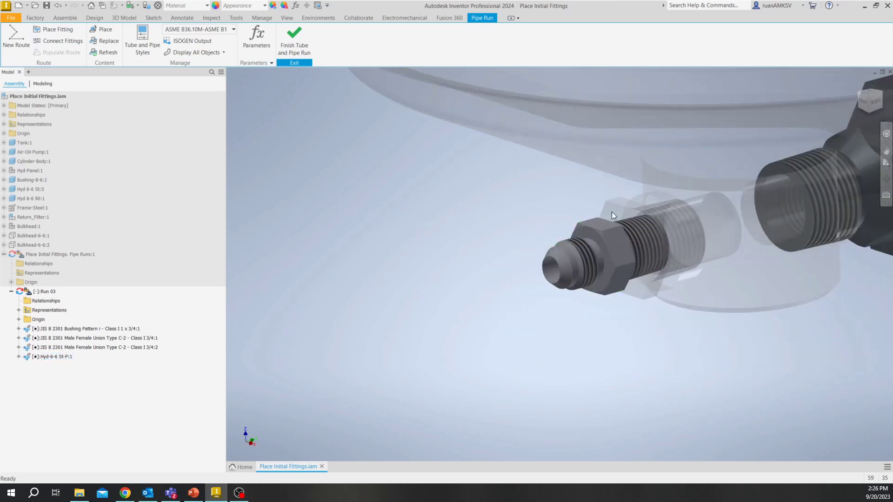
pyautogui.scroll(3, 612, 211)
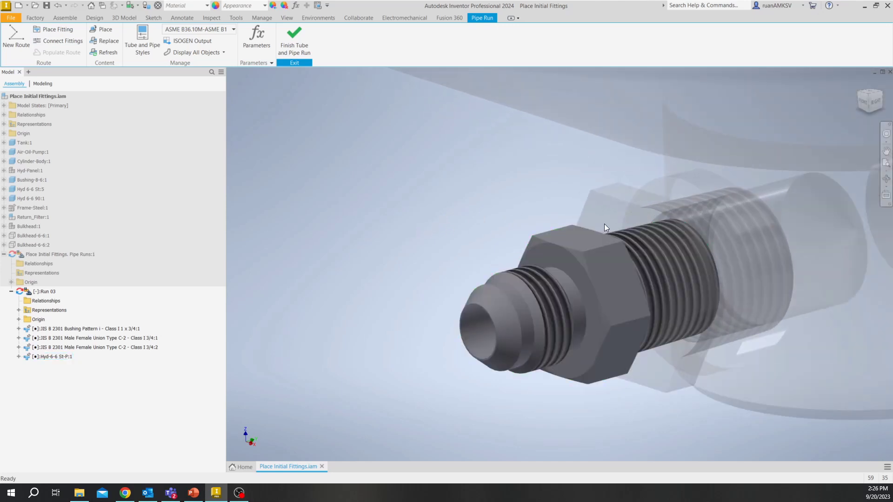
pyautogui.click(520, 324)
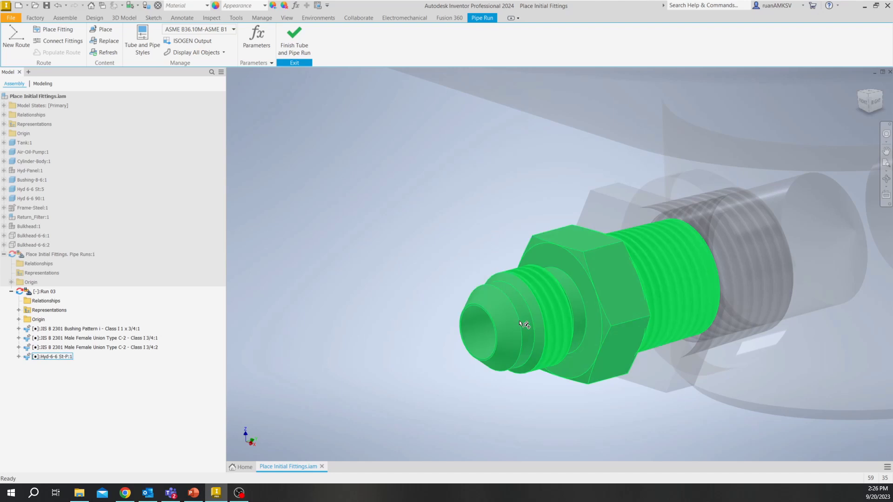
pyautogui.rightClick(520, 325)
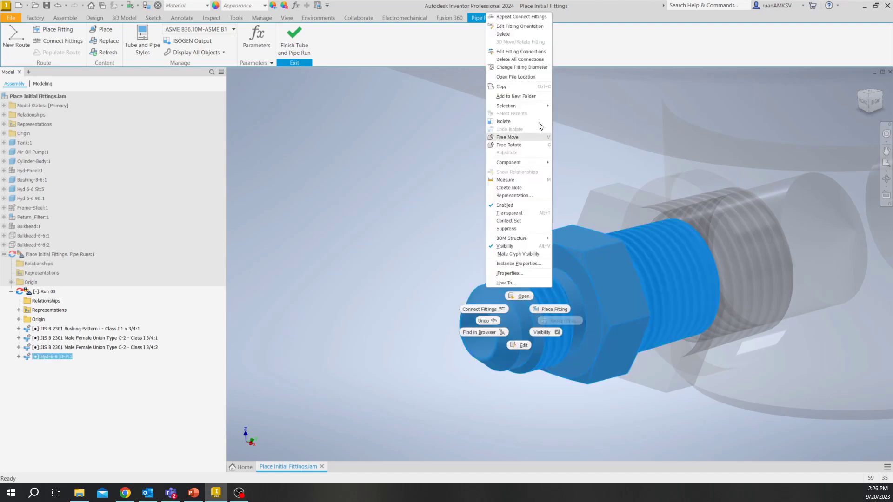
pyautogui.click(510, 51)
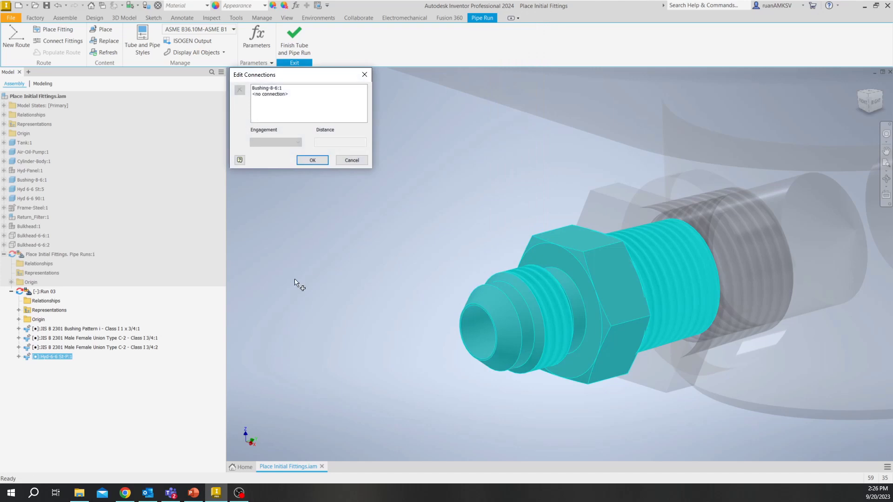
pyautogui.click(265, 88)
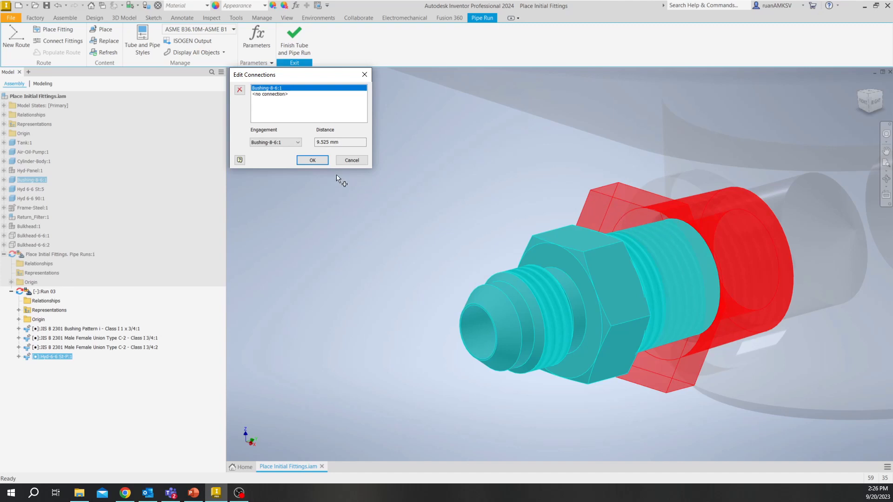
pyautogui.click(276, 142)
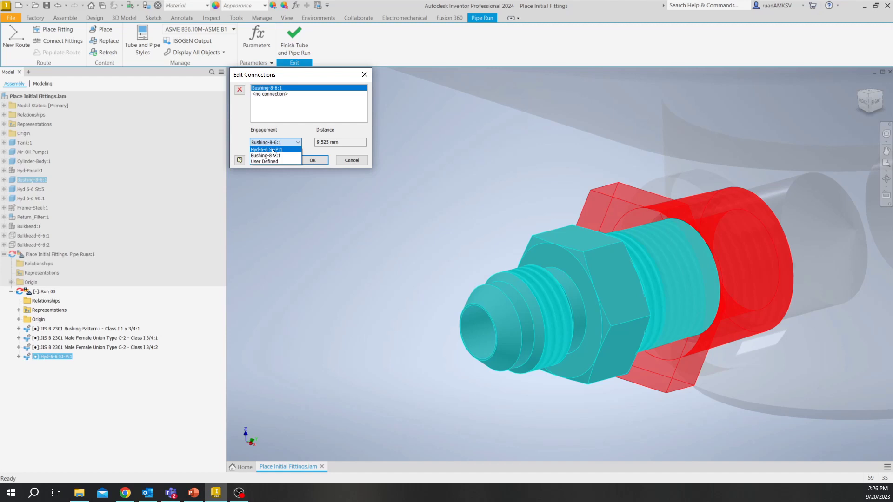
pyautogui.click(272, 149)
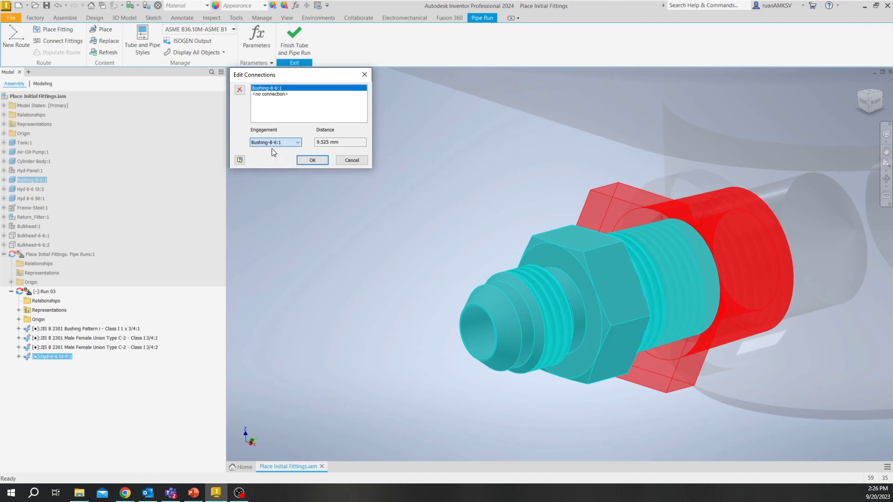
pyautogui.click(311, 161)
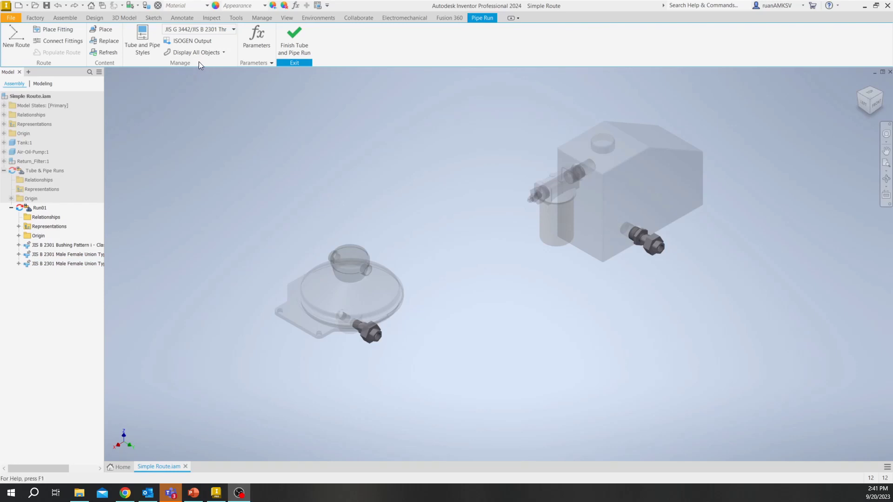
# Select JIS G 3442/JIS B 2301 Threaded Steel Pipe and Iron Fittings as the active style for Run01 in the Simple Route assembly.
pyautogui.click(228, 29)
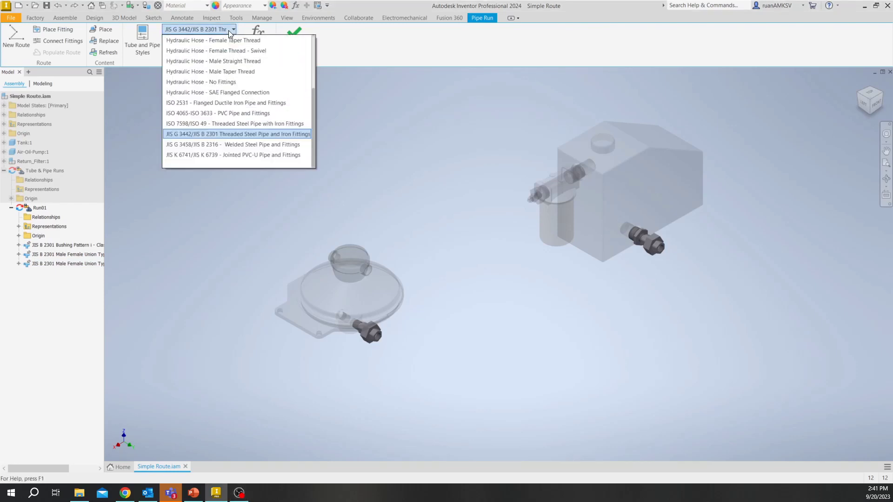
pyautogui.scroll(3, 252, 155)
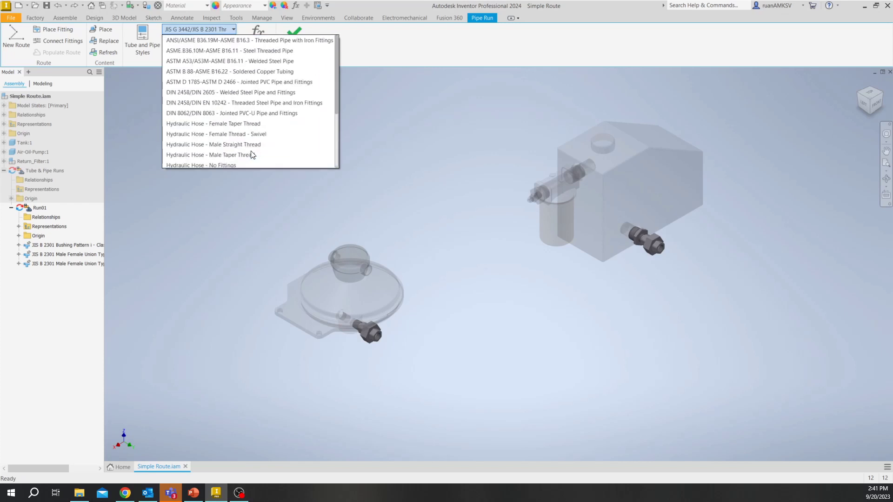
pyautogui.scroll(-3, 252, 155)
pyautogui.scroll(3, 251, 154)
pyautogui.scroll(-3, 251, 154)
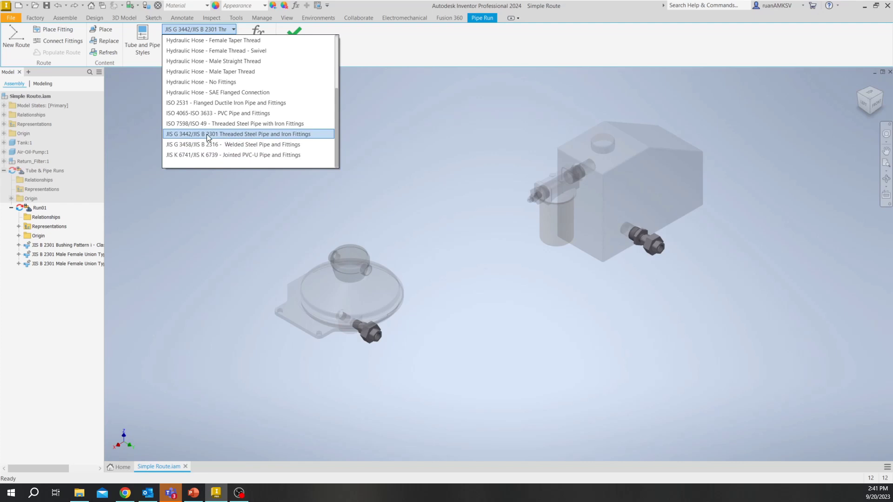
pyautogui.click(223, 135)
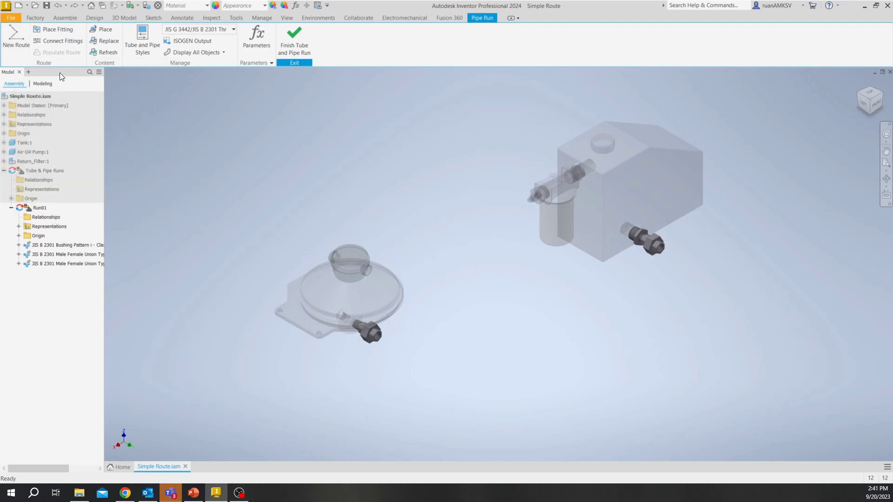
# Create a new route in Run01 with the part file name Simple Route.Route01 and the default file location.
pyautogui.click(19, 45)
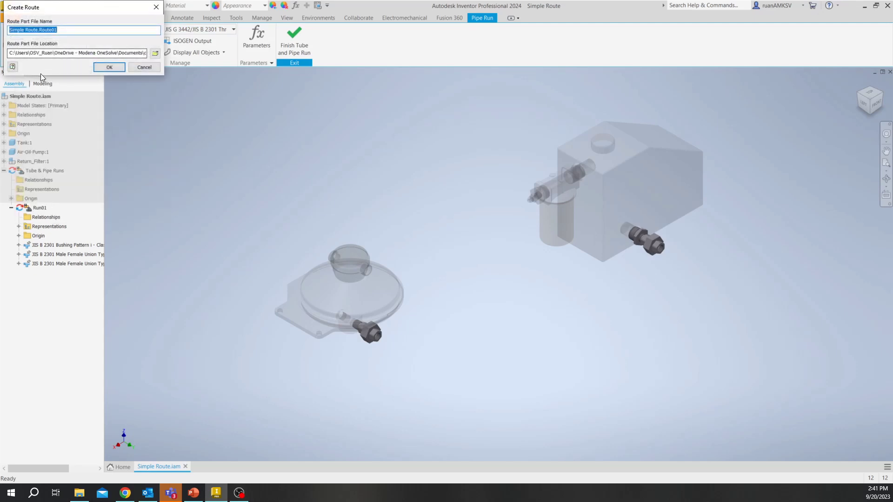
pyautogui.moveTo(67, 13); pyautogui.dragTo(81, 35)
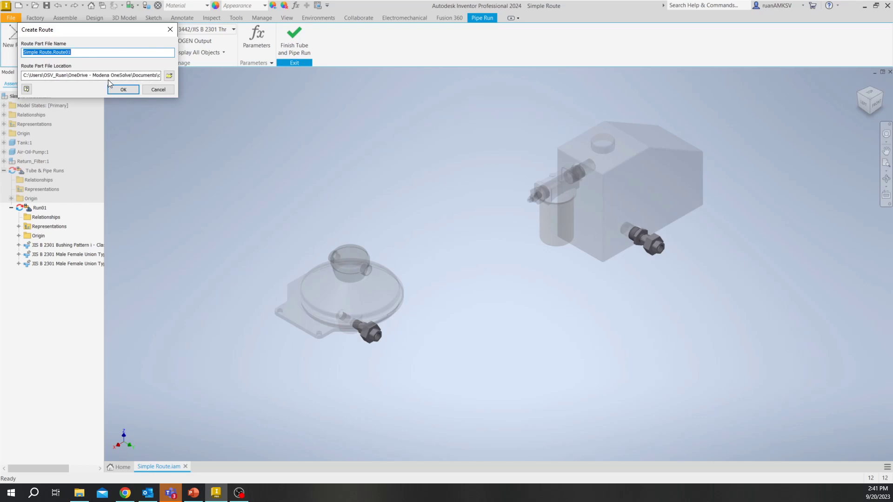
pyautogui.click(120, 91)
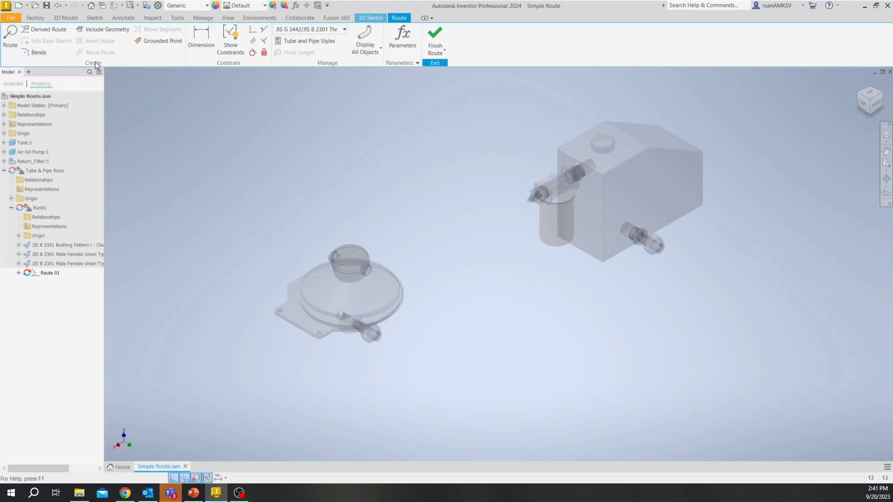
# Auto-route from the open end of the air-oil pump's union to the open end of the tank's lower union.
pyautogui.click(13, 41)
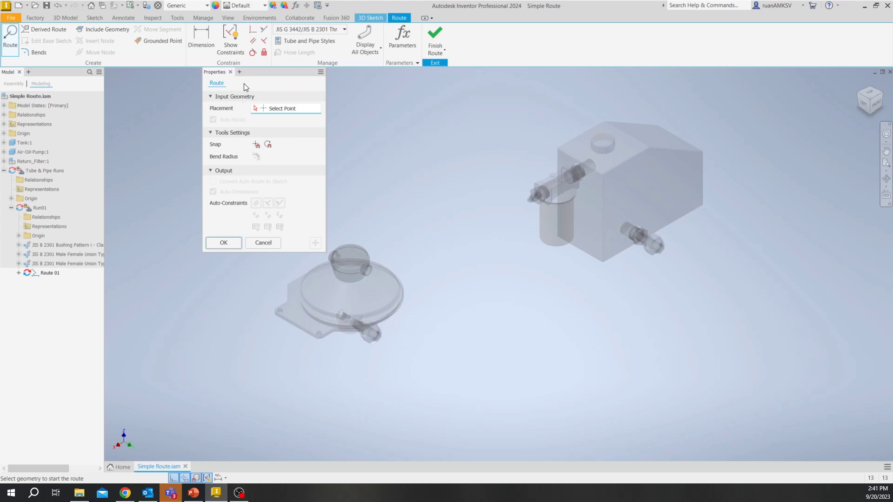
pyautogui.moveTo(247, 70); pyautogui.dragTo(244, 76)
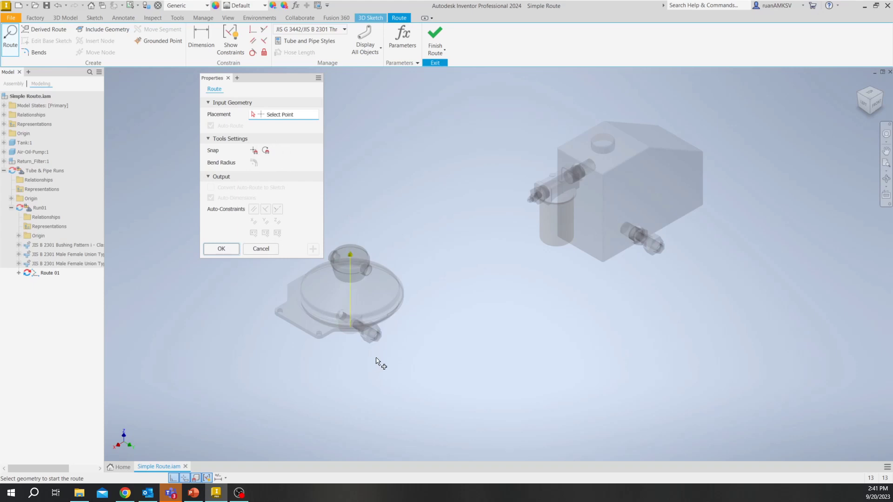
pyautogui.scroll(5, 379, 363)
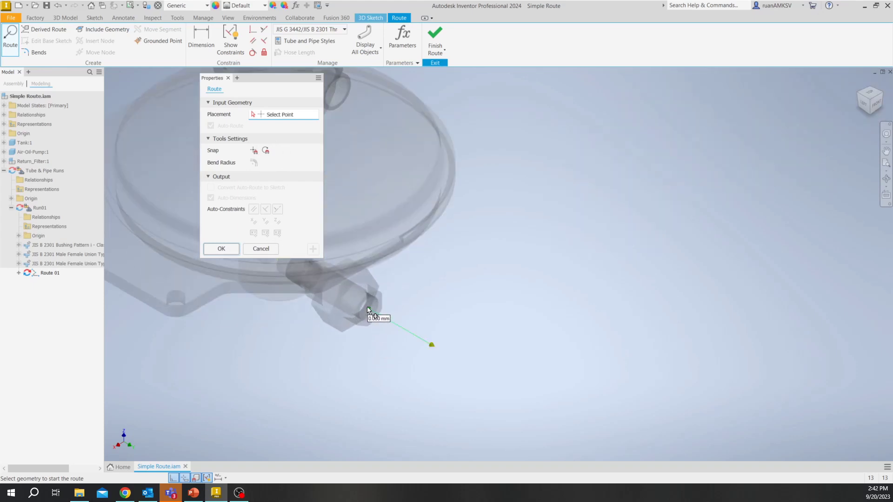
pyautogui.click(367, 310)
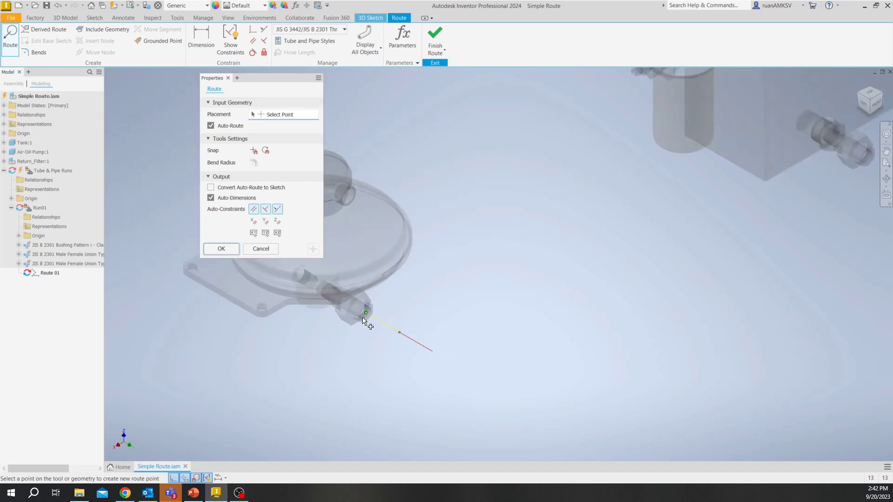
pyautogui.scroll(-3, 363, 318)
pyautogui.scroll(6, 646, 231)
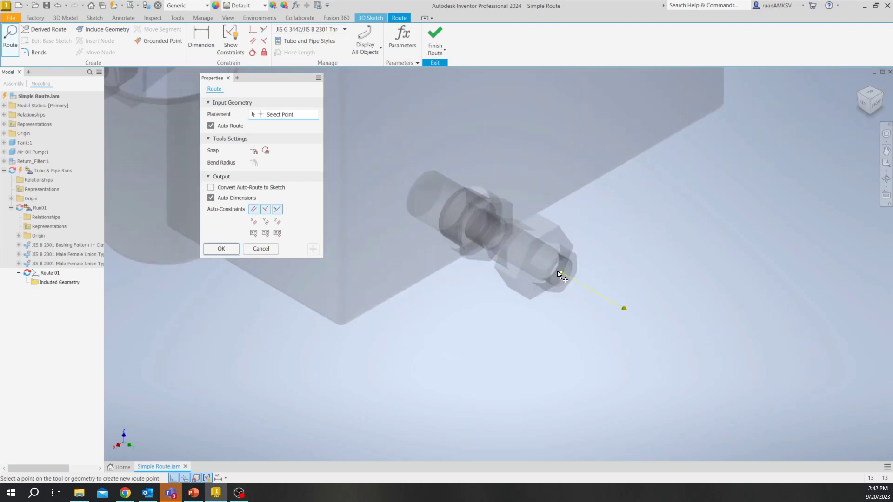
pyautogui.click(559, 271)
pyautogui.scroll(-5, 478, 235)
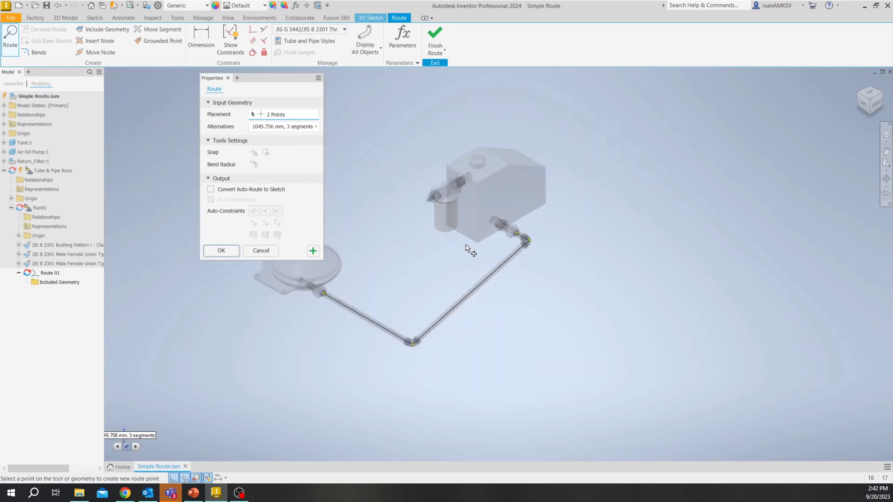
# Cycle through the auto-route alternatives between pump and tank and accept the 1045.756 mm, 3-segment solution.
pyautogui.scroll(3, 367, 255)
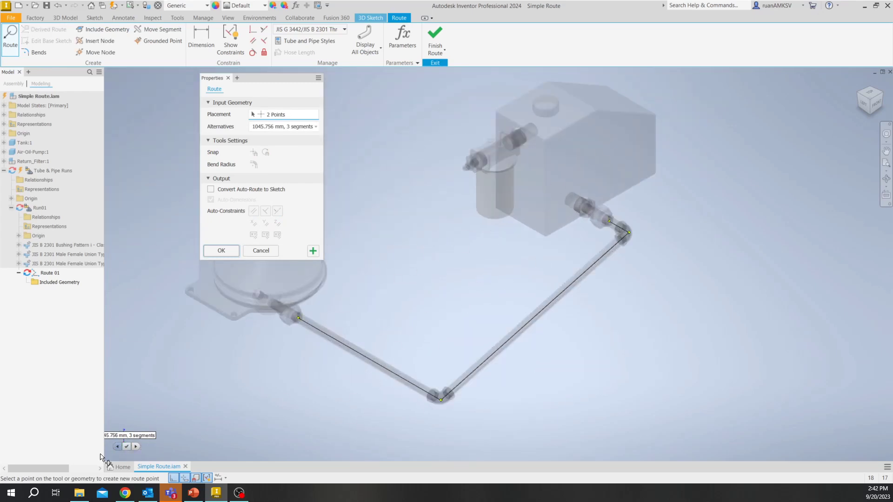
pyautogui.click(135, 447)
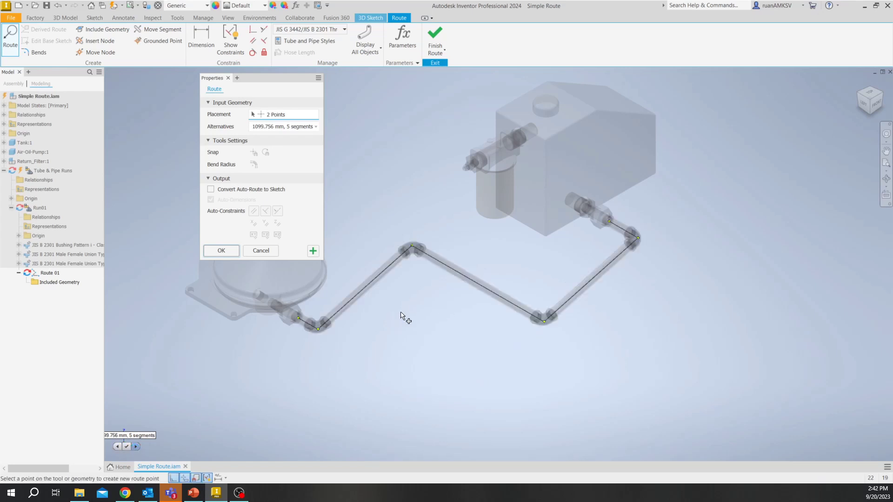
pyautogui.click(126, 446)
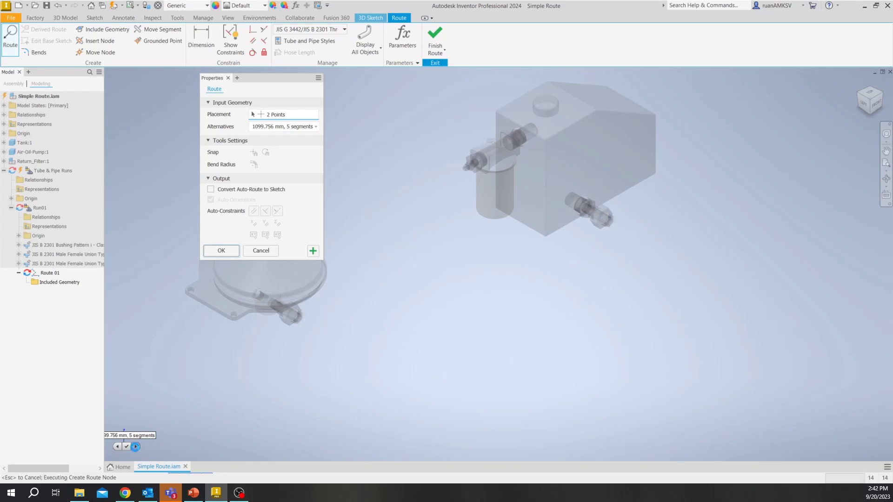
pyautogui.click(137, 446)
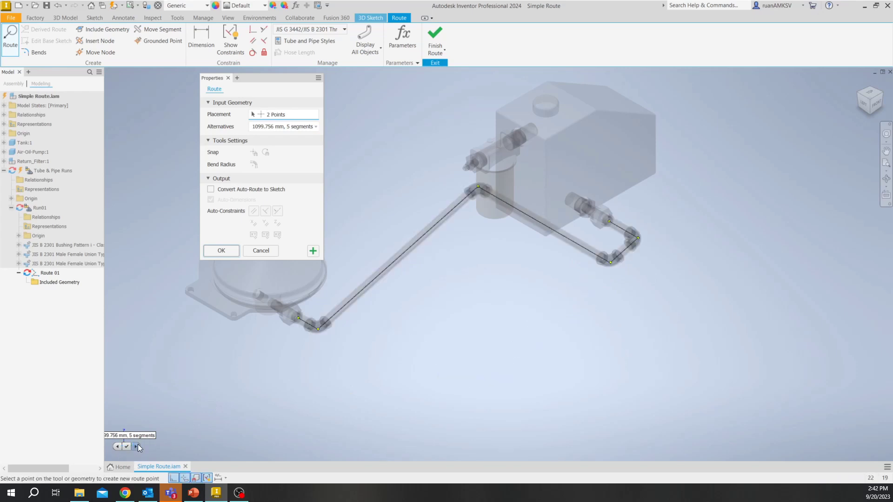
pyautogui.click(137, 446)
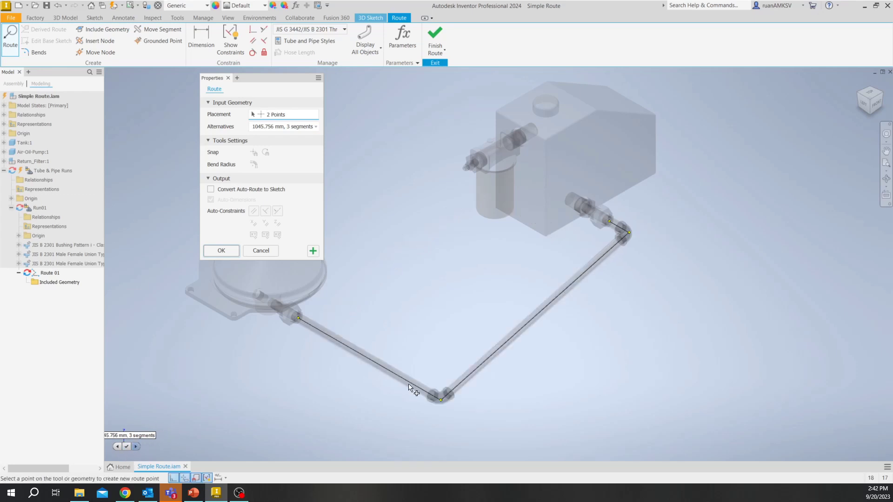
pyautogui.click(127, 446)
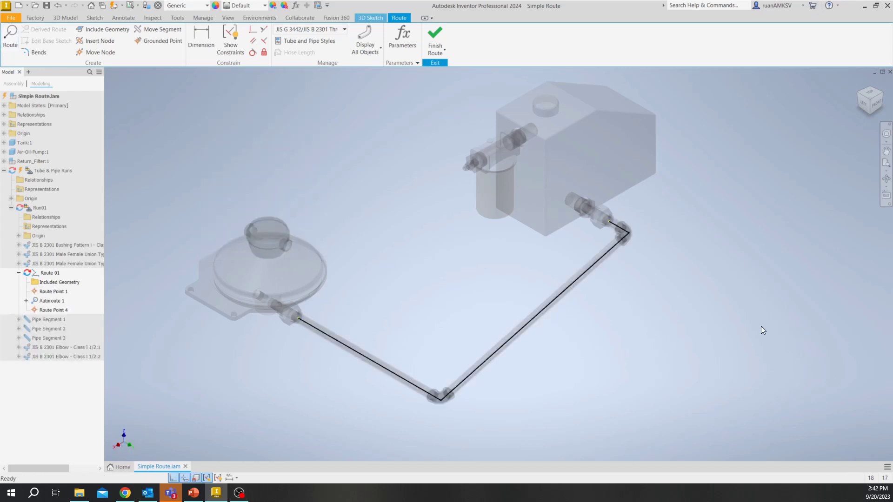
# Finish the route, close Run01 and leave the Tube and Pipe environment to return to the main assembly.
pyautogui.click(434, 41)
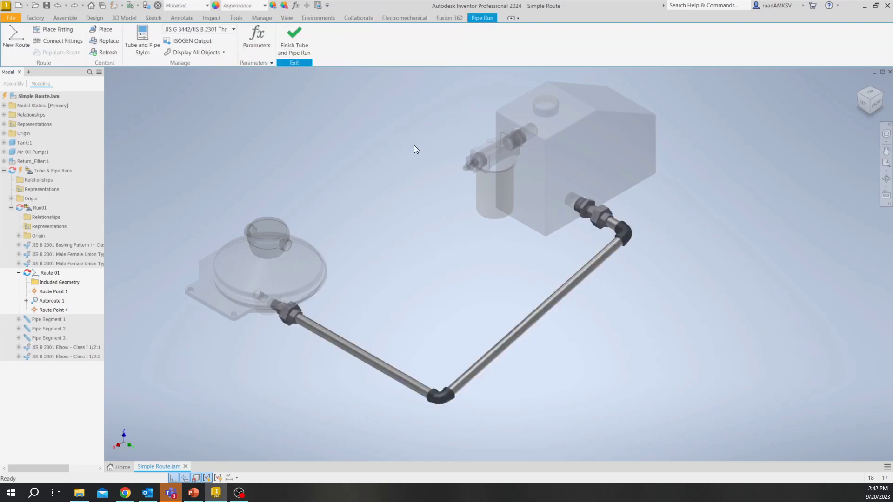
pyautogui.click(293, 34)
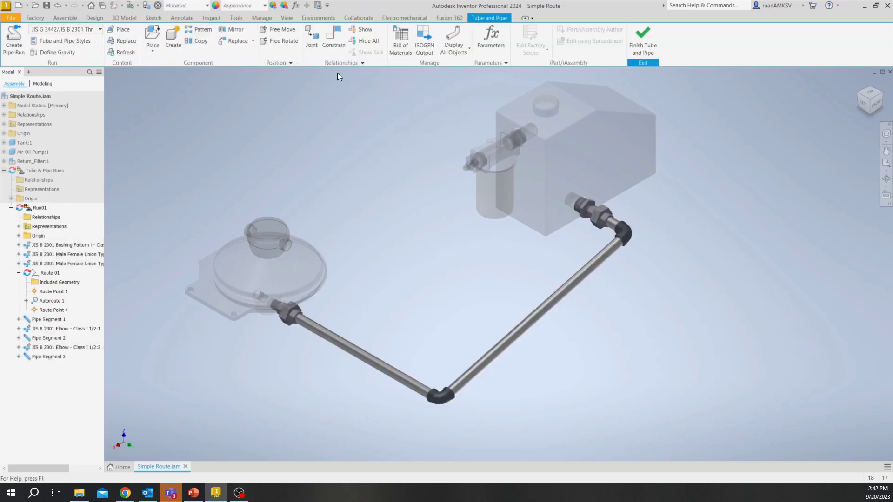
pyautogui.click(642, 35)
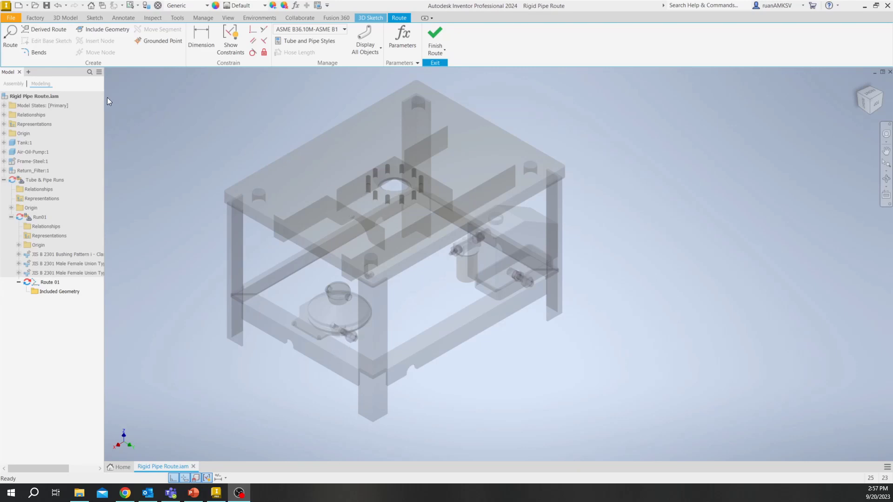
# Start the Rigid Pipe Route at the open end of the tank's lower union and add a 150 mm straight segment.
pyautogui.click(11, 42)
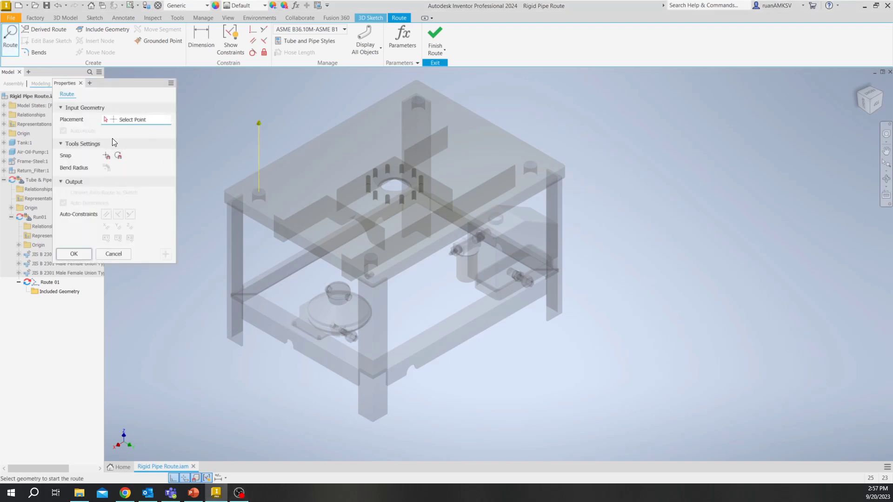
pyautogui.scroll(5, 547, 293)
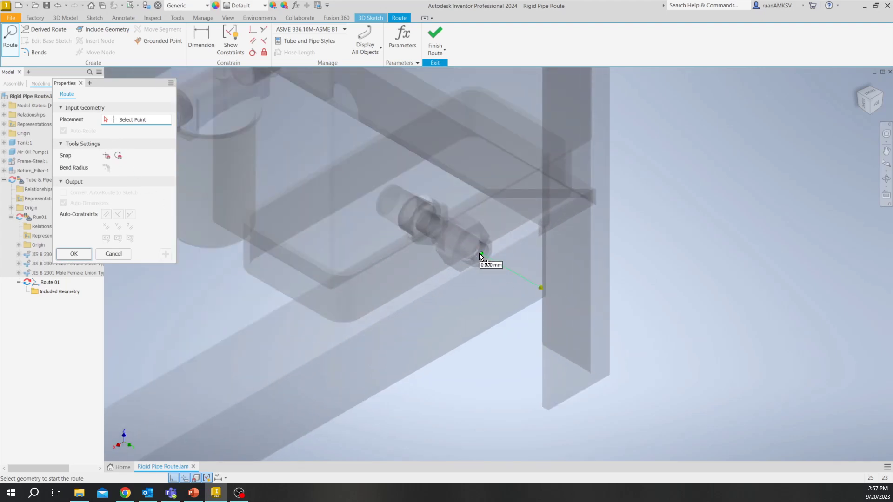
pyautogui.click(481, 255)
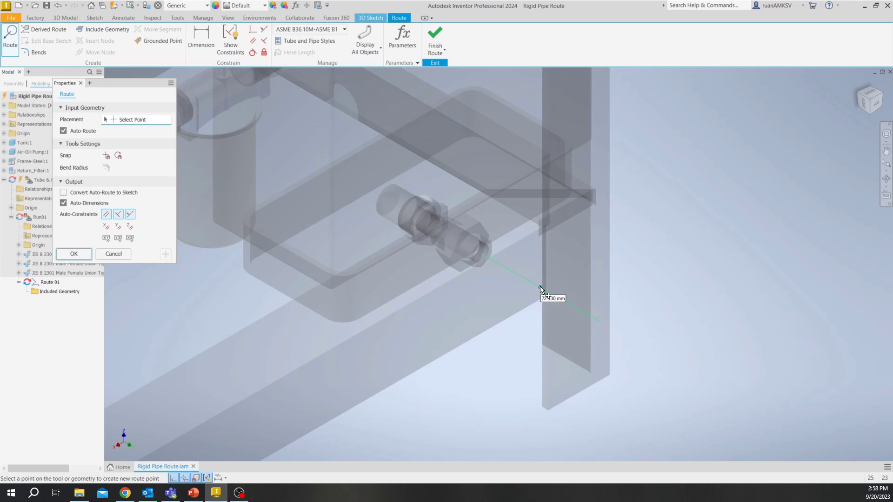
pyautogui.write('1')
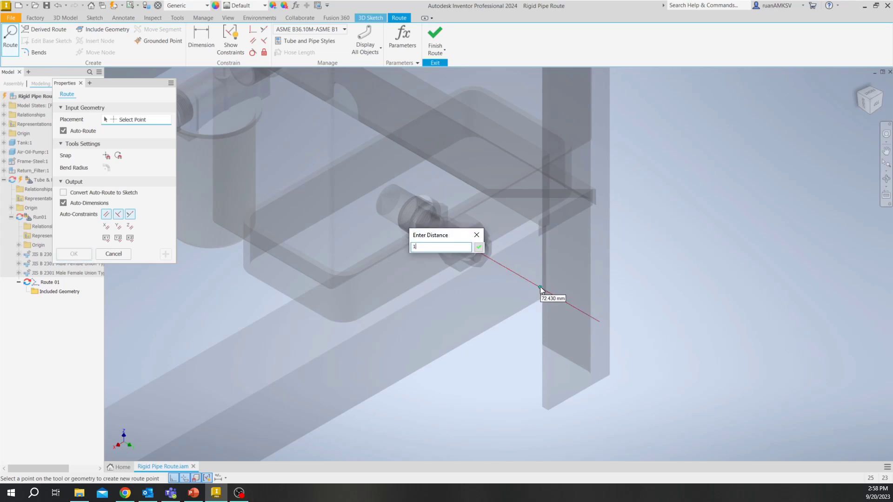
pyautogui.write('50')
pyautogui.click(479, 248)
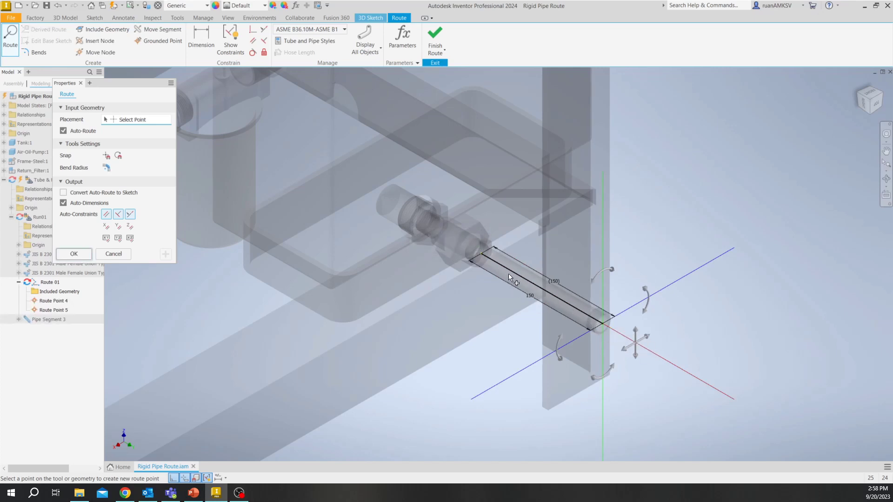
# Add a 250 mm segment perpendicular to the first one, running parallel to the frame's long lower beam.
pyautogui.scroll(2, 526, 183)
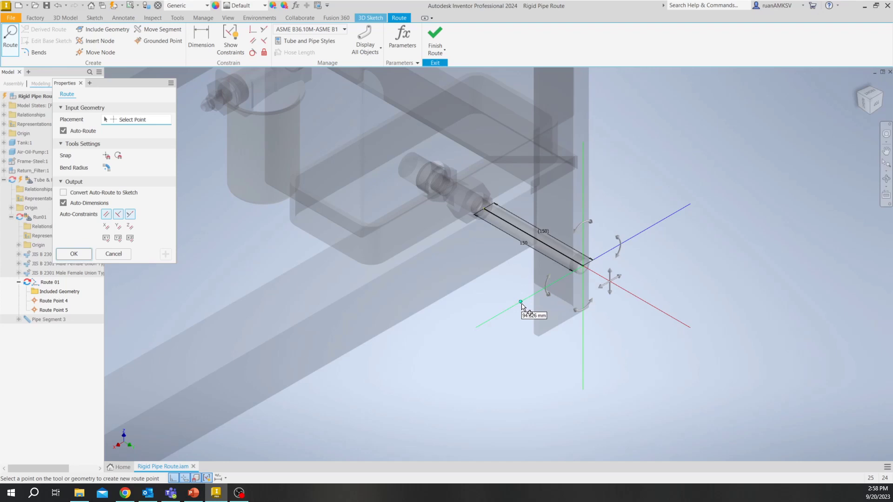
pyautogui.write('250')
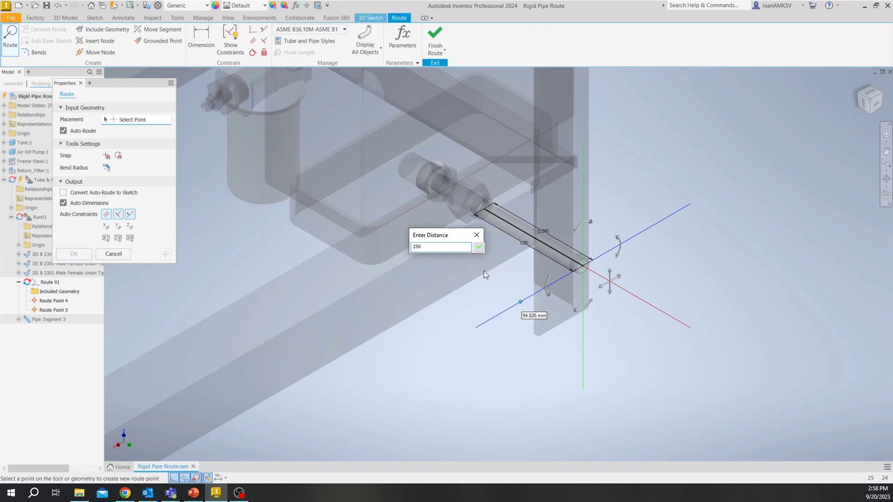
pyautogui.click(477, 248)
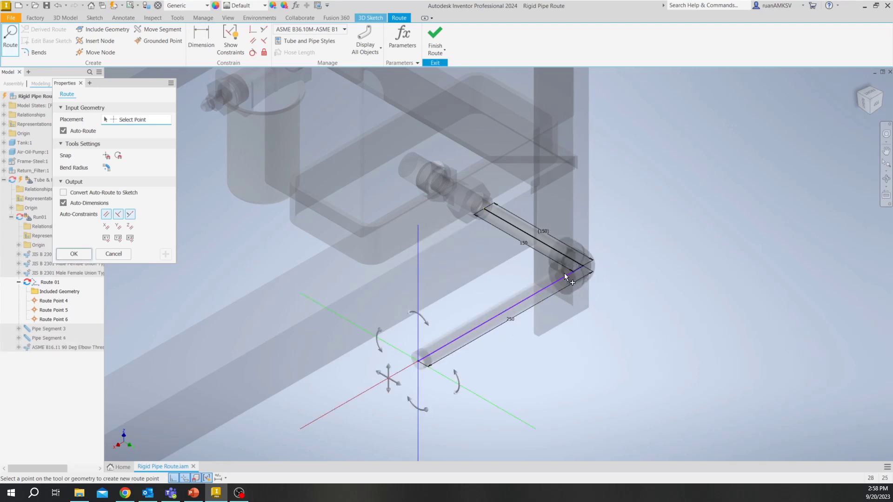
# Turn the route direction 45° downward at the end of the 250 mm segment, add a 150 mm segment and complete the route points.
pyautogui.scroll(-3, 556, 217)
pyautogui.scroll(3, 450, 351)
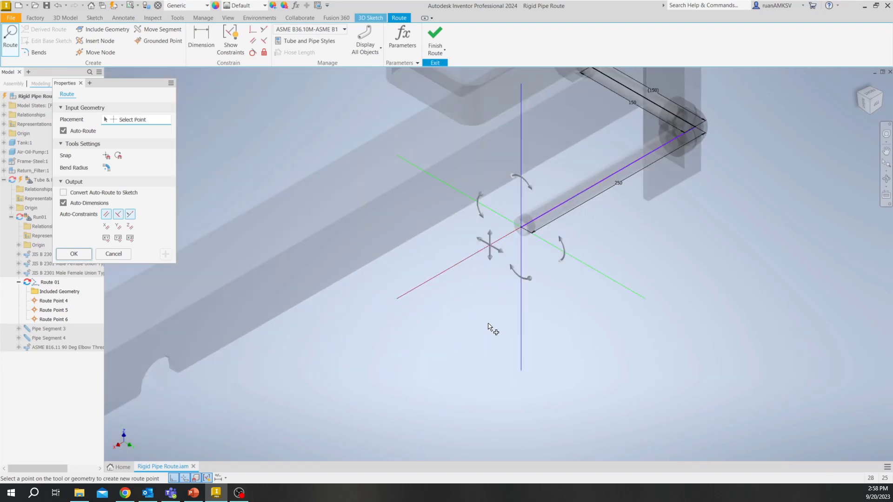
pyautogui.scroll(-3, 359, 317)
pyautogui.scroll(3, 514, 242)
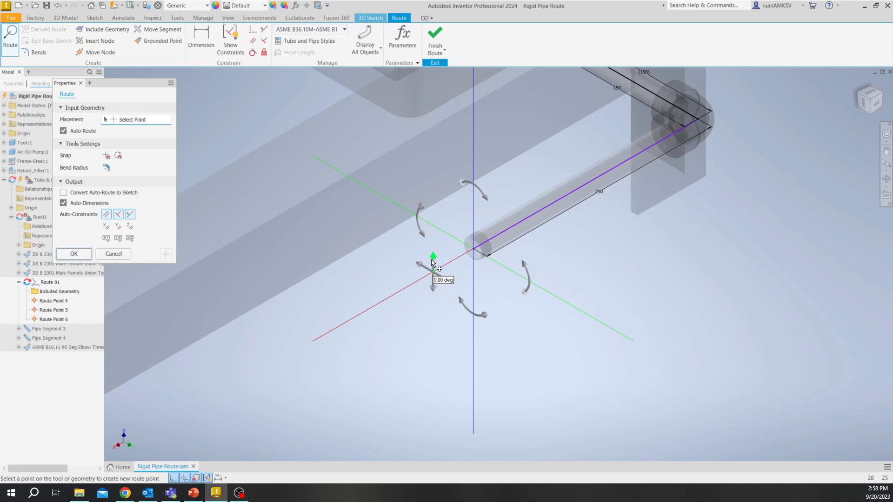
pyautogui.click(434, 300)
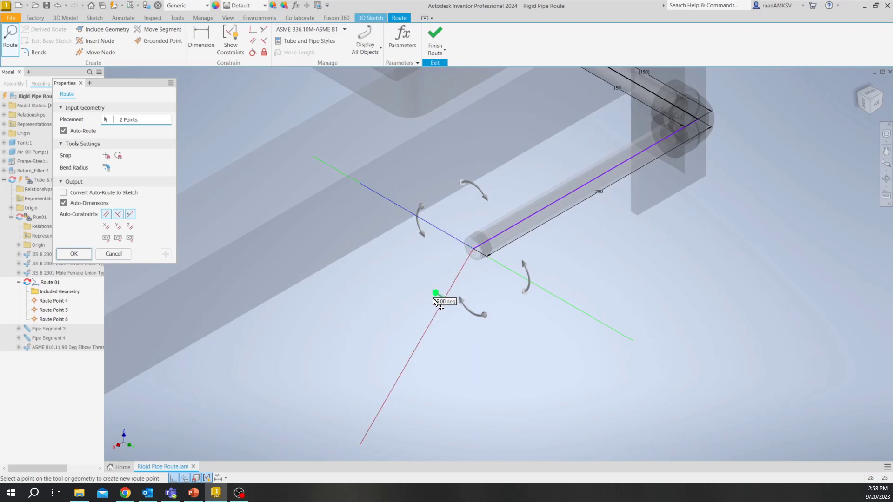
pyautogui.scroll(-2, 430, 321)
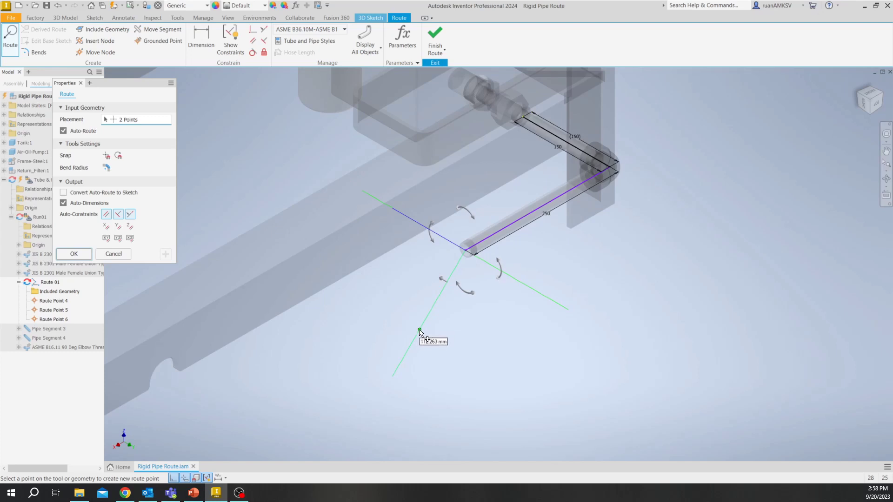
pyautogui.write('150')
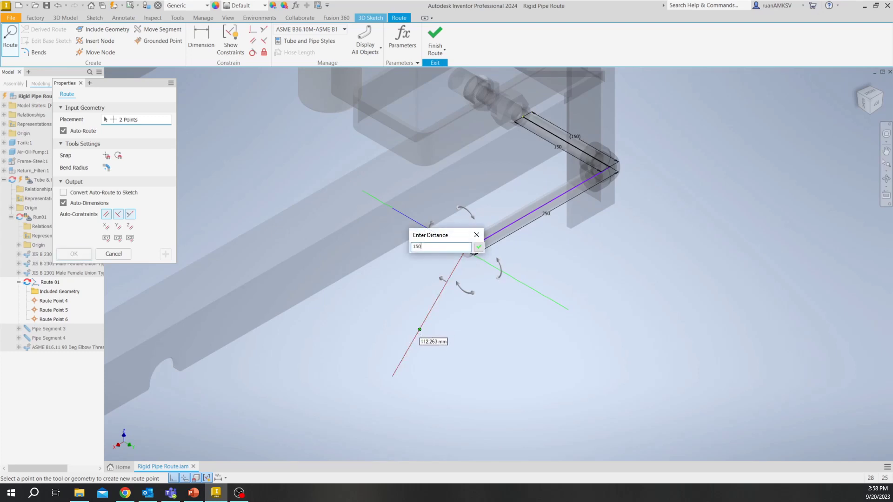
pyautogui.click(478, 248)
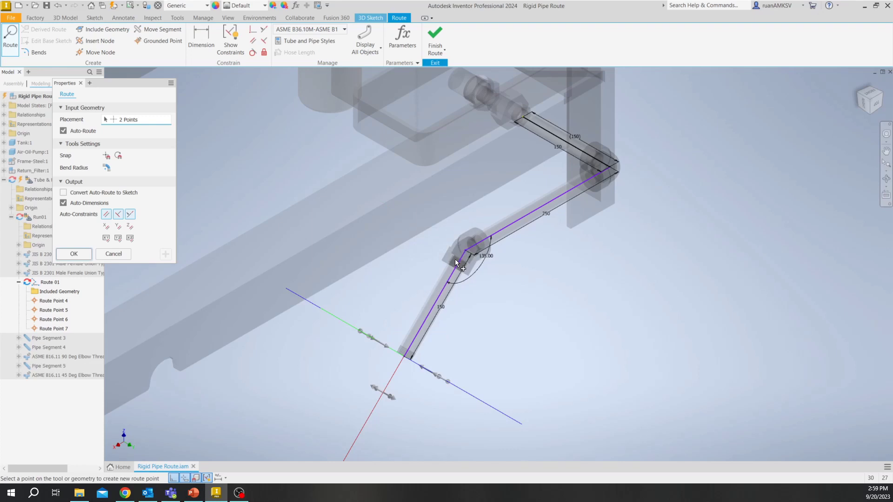
pyautogui.scroll(-2, 402, 344)
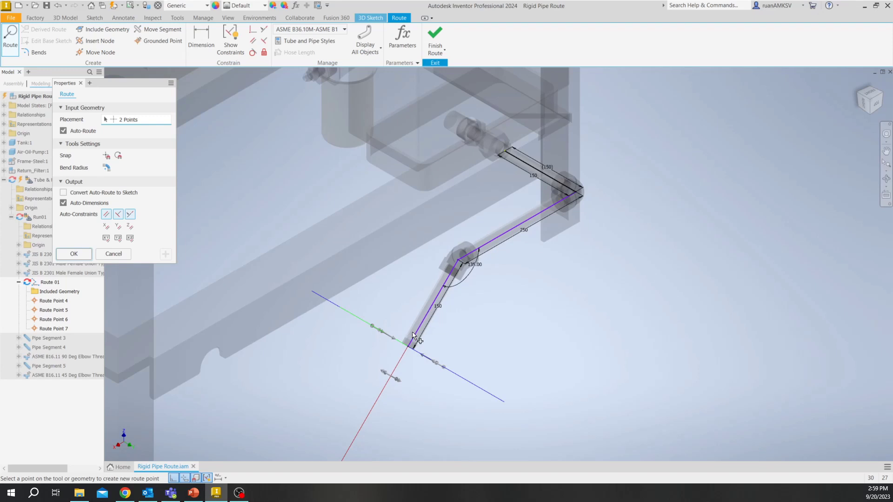
pyautogui.click(73, 253)
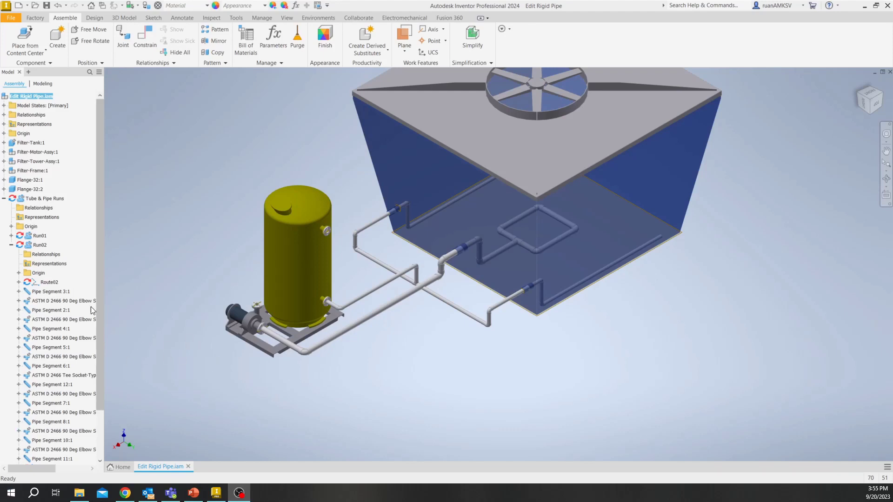
# Highlight Run01 and Run02 in turn in the Edit Rigid Pipe assembly and examine where their pipes cross.
pyautogui.click(40, 236)
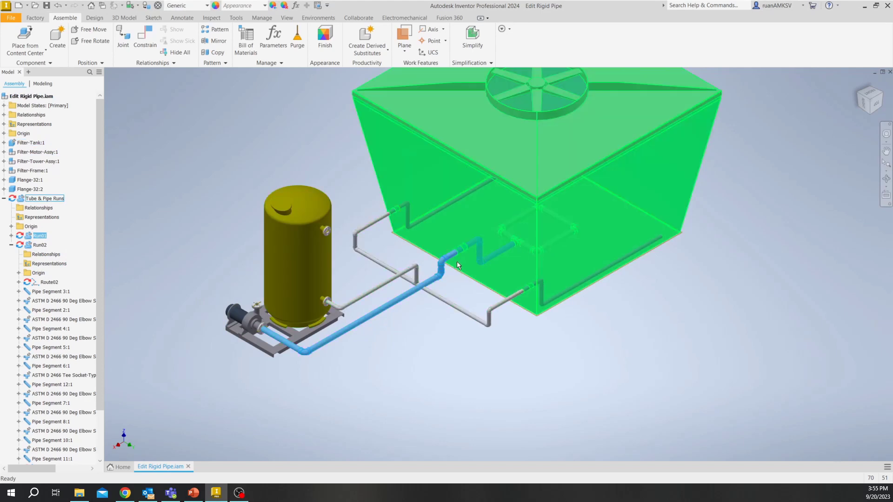
pyautogui.scroll(8, 420, 294)
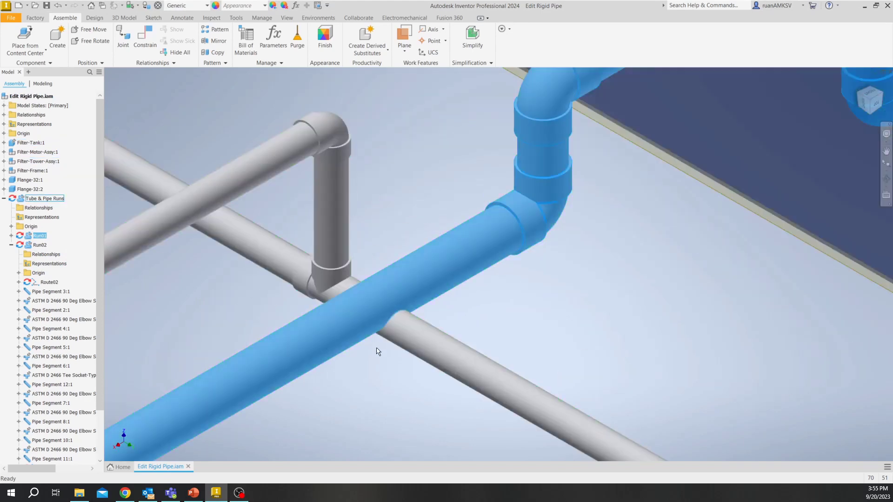
pyautogui.scroll(-8, 381, 316)
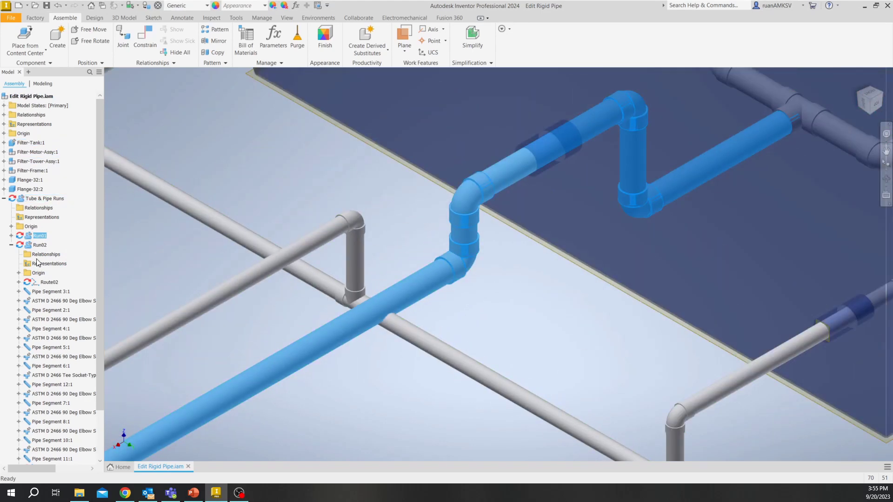
pyautogui.click(11, 245)
pyautogui.click(41, 245)
pyautogui.scroll(-5, 594, 283)
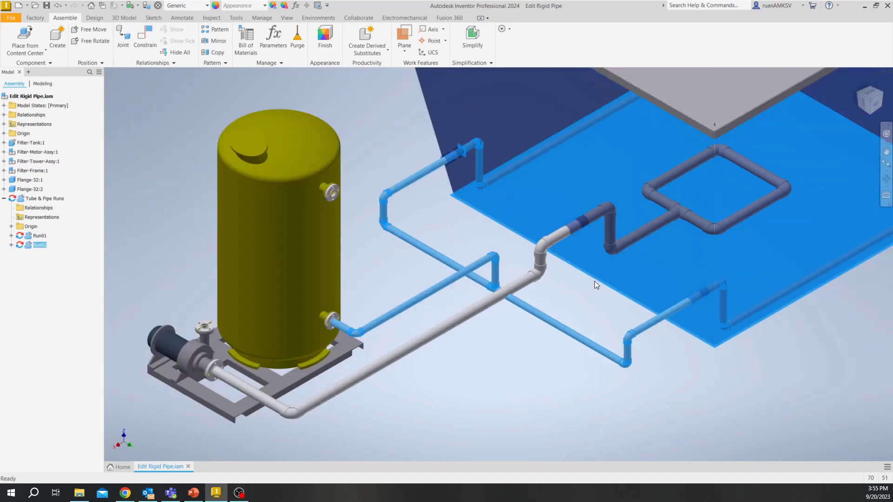
pyautogui.scroll(5, 566, 280)
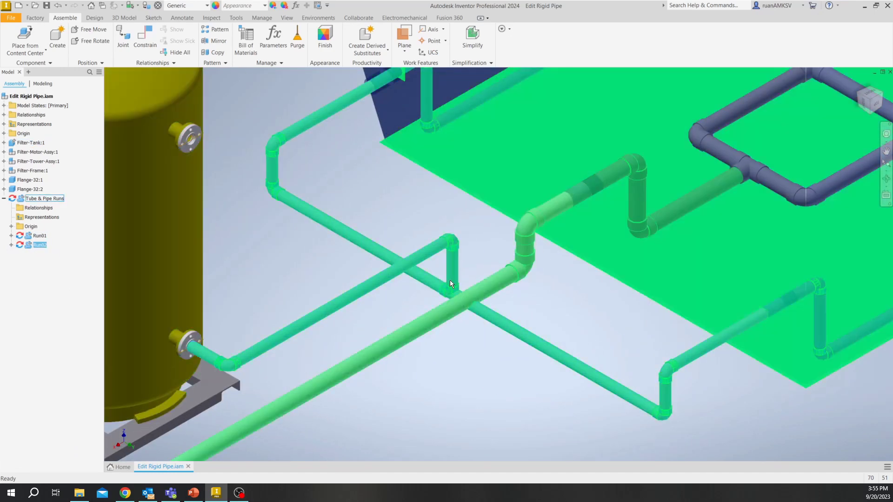
# Activate Run02 and open its Route02 for editing.
pyautogui.doubleClick(38, 245)
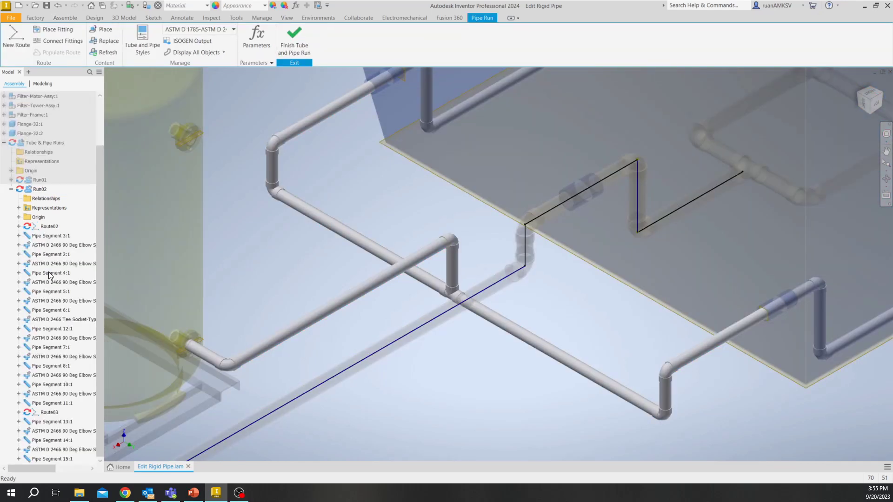
pyautogui.click(46, 227)
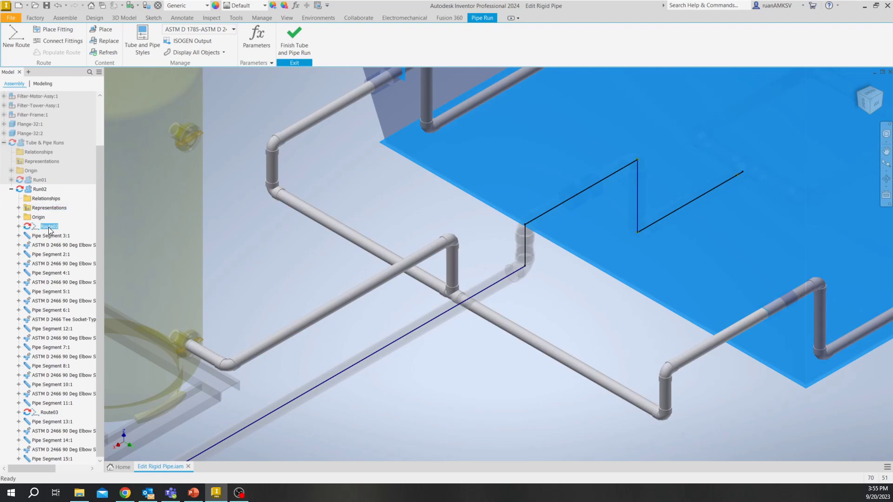
pyautogui.click(49, 227)
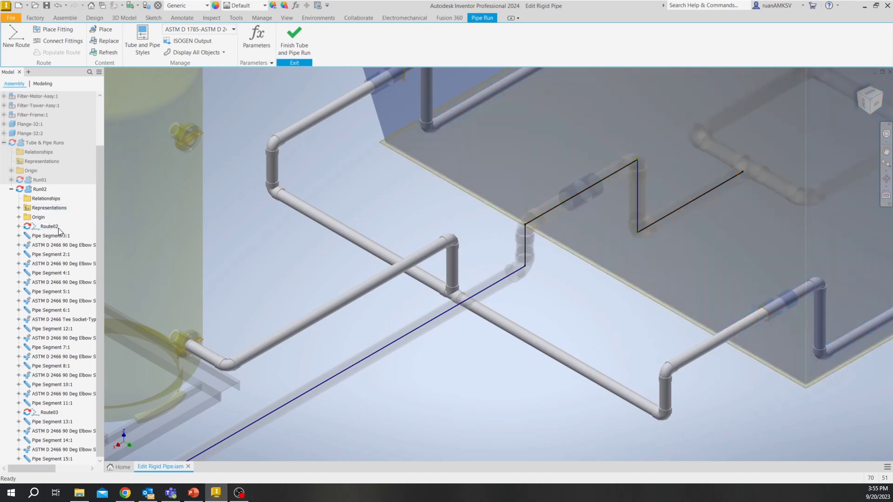
pyautogui.doubleClick(50, 227)
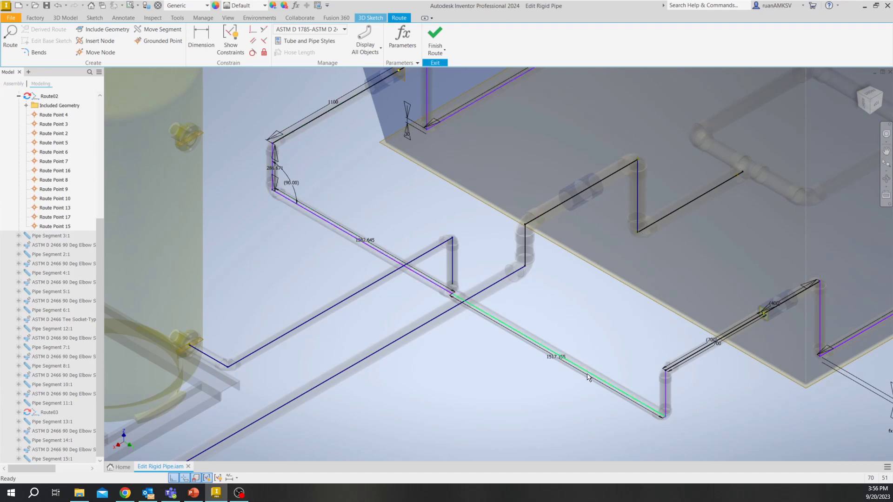
pyautogui.scroll(1, 263, 172)
pyautogui.scroll(-3, 276, 166)
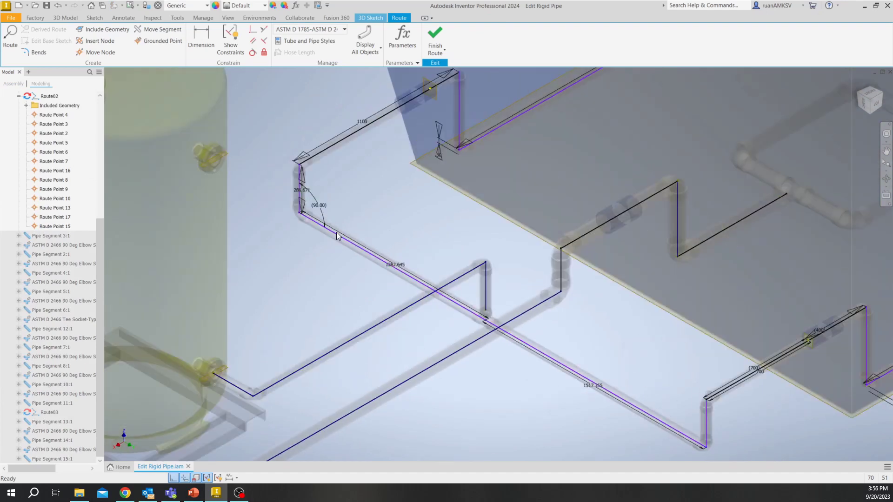
# Set the length of Route02's short vertical segment below the 1100 mm segment to 350 mm and finish the route.
pyautogui.scroll(4, 361, 218)
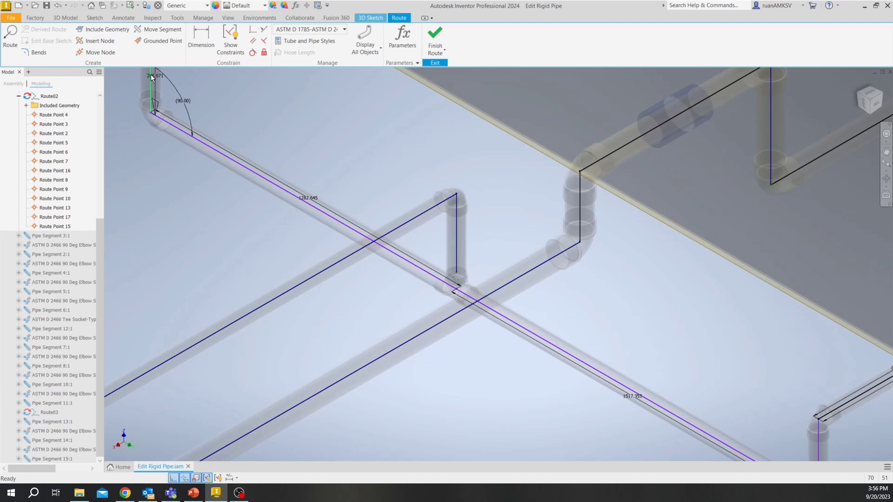
pyautogui.scroll(3, 471, 320)
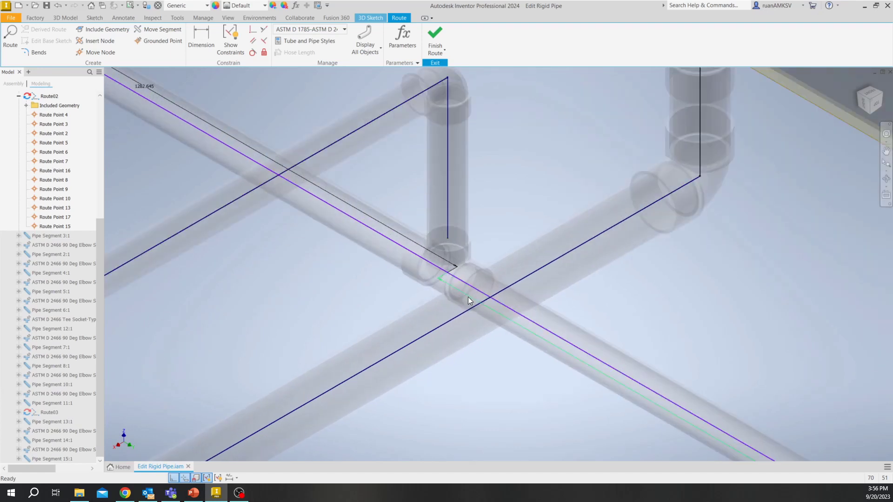
pyautogui.scroll(-4, 468, 283)
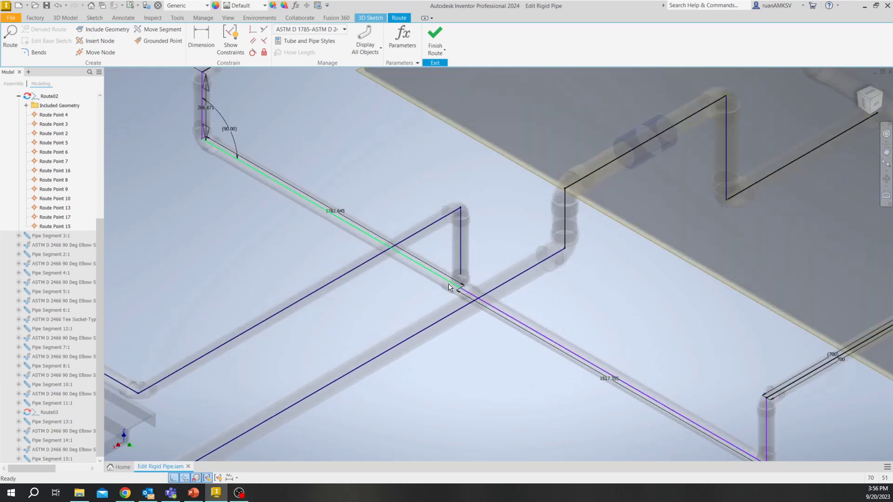
pyautogui.scroll(-3, 470, 335)
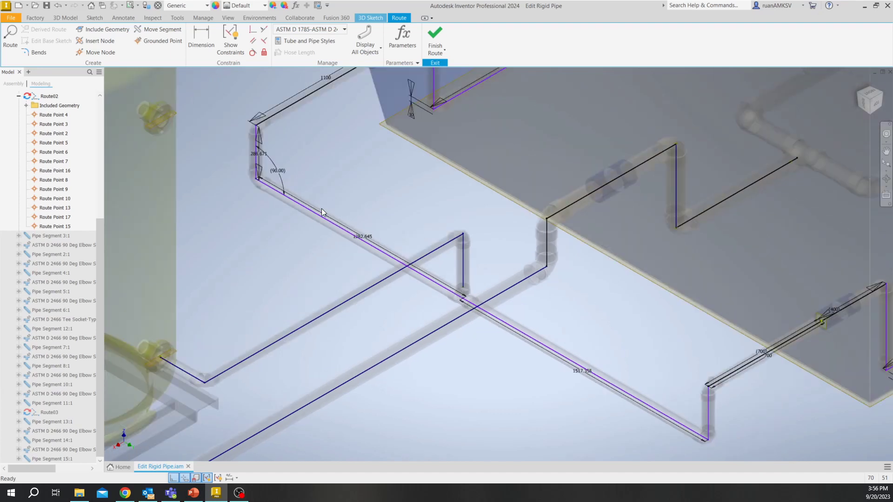
pyautogui.scroll(3, 251, 162)
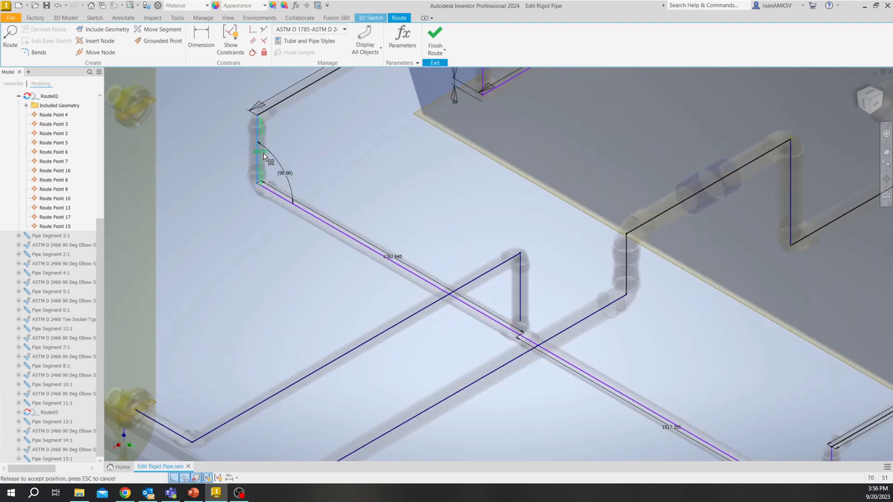
pyautogui.doubleClick(260, 152)
pyautogui.write('350')
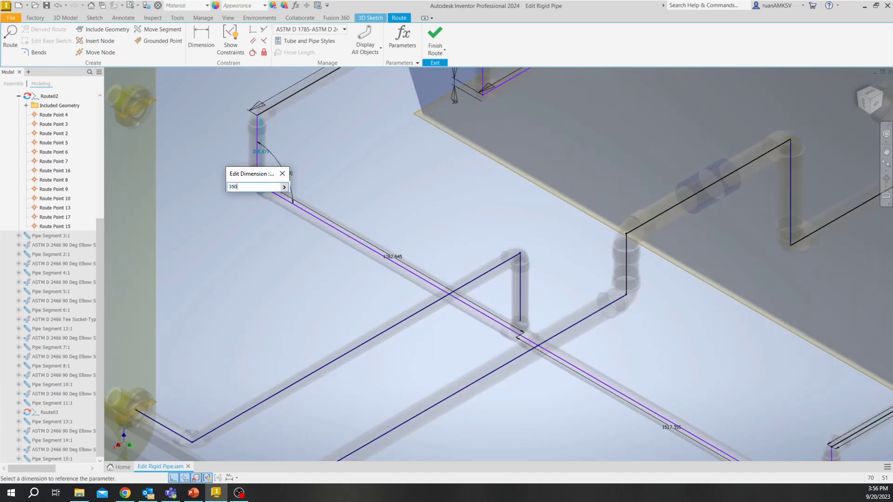
pyautogui.press('Return')
pyautogui.scroll(-2, 284, 208)
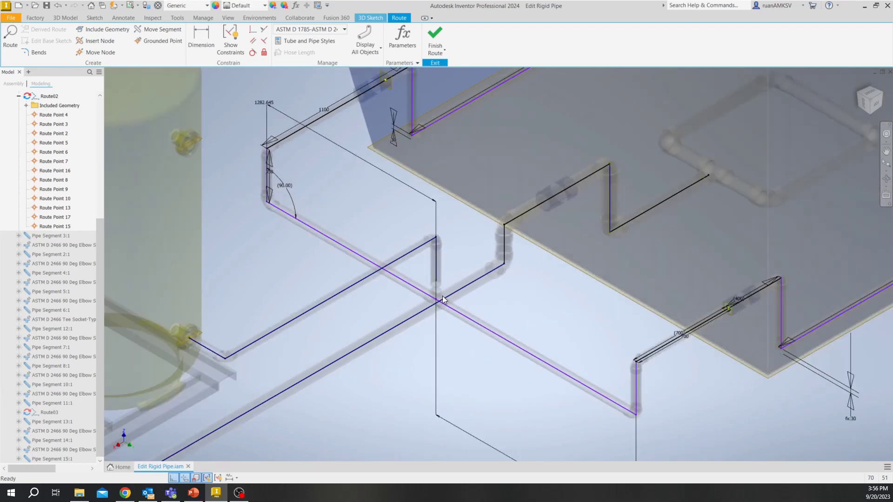
pyautogui.moveTo(455, 293)
pyautogui.keyDown('shift'); pyautogui.mouseDown(button='middle')
pyautogui.moveTo(464, 264)
pyautogui.moveTo(473, 267)
pyautogui.moveTo(455, 285)
pyautogui.mouseUp(button='middle'); pyautogui.keyUp('shift')
pyautogui.click(430, 40)
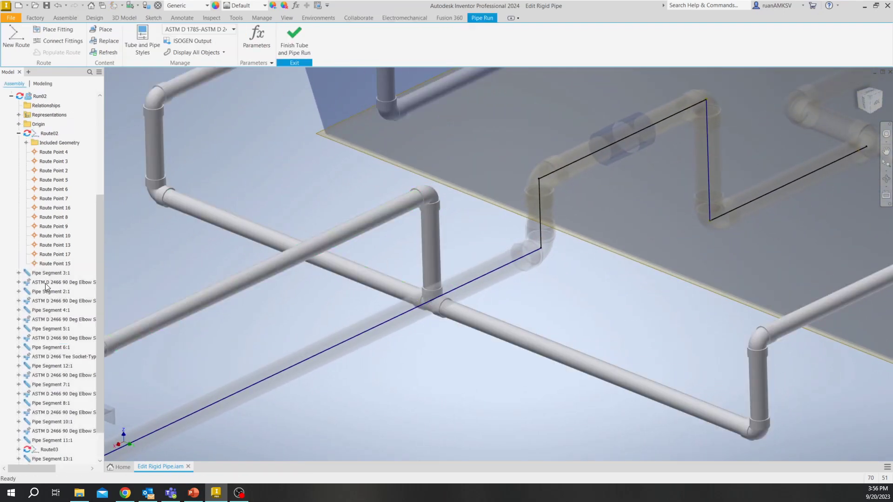
# Expand Route03 and its Autoroute 1 in the model tree to examine the route points they contain.
pyautogui.scroll(-2, 45, 302)
pyautogui.click(51, 414)
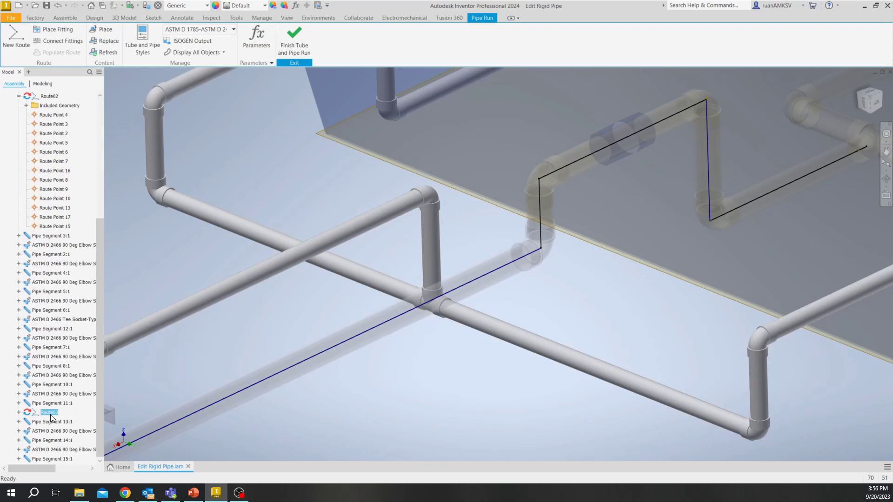
pyautogui.click(19, 412)
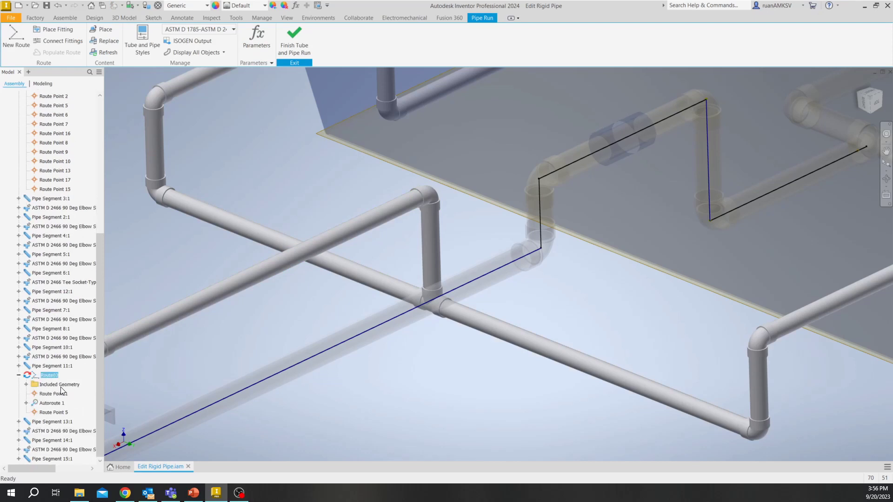
pyautogui.click(26, 403)
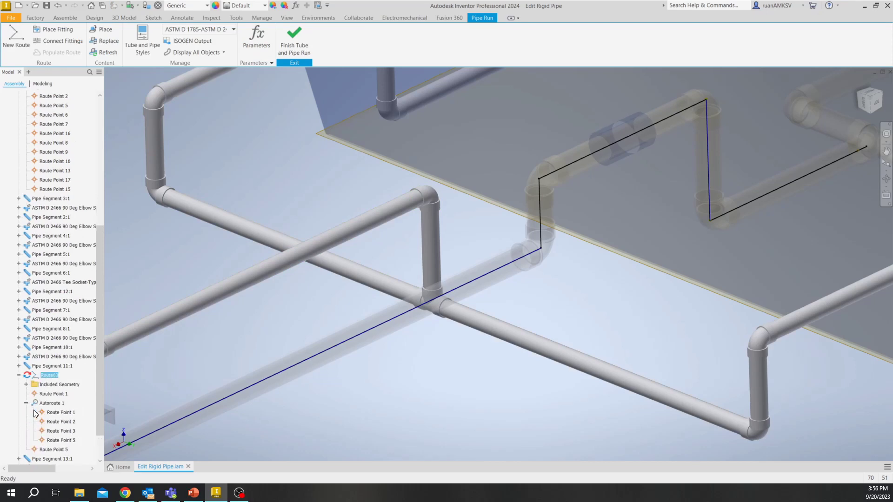
pyautogui.scroll(3, 400, 288)
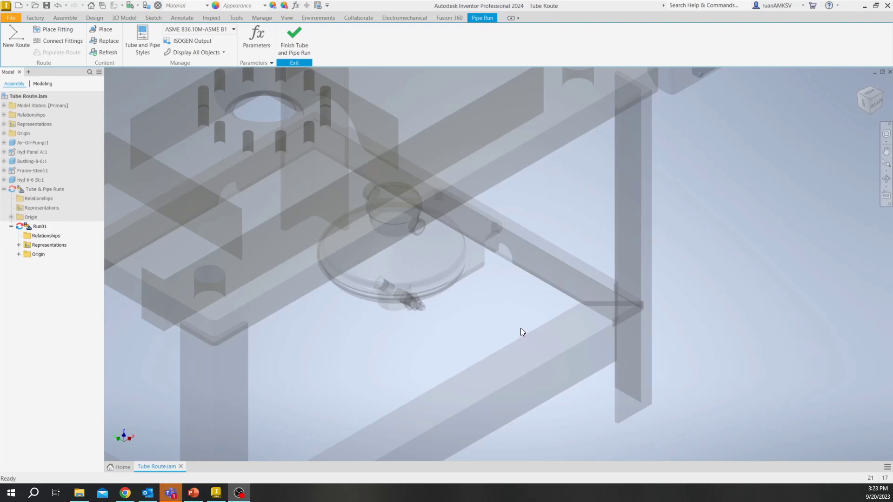
# Set Run01's style in the Tube Route assembly to Steel Hydraulic Tubing 3/8" and create the route Tube Route.Route01.
pyautogui.click(230, 28)
pyautogui.scroll(-2, 267, 141)
pyautogui.scroll(-1, 267, 142)
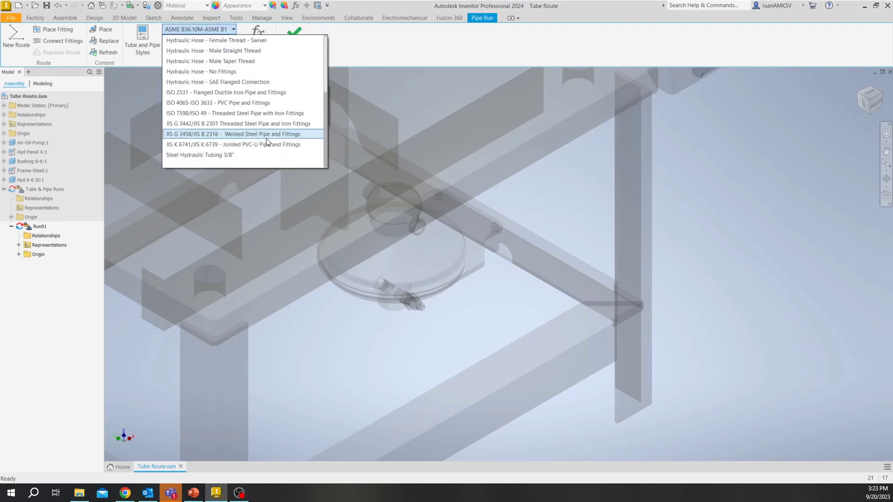
pyautogui.click(212, 156)
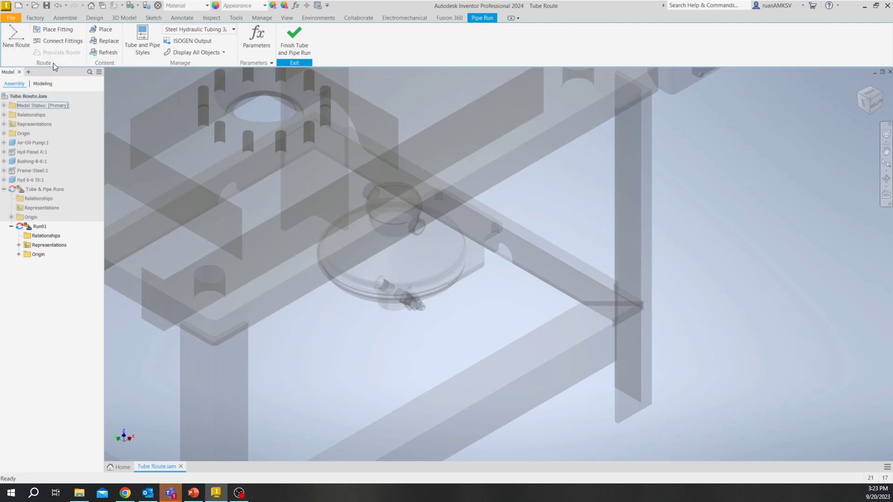
pyautogui.click(17, 42)
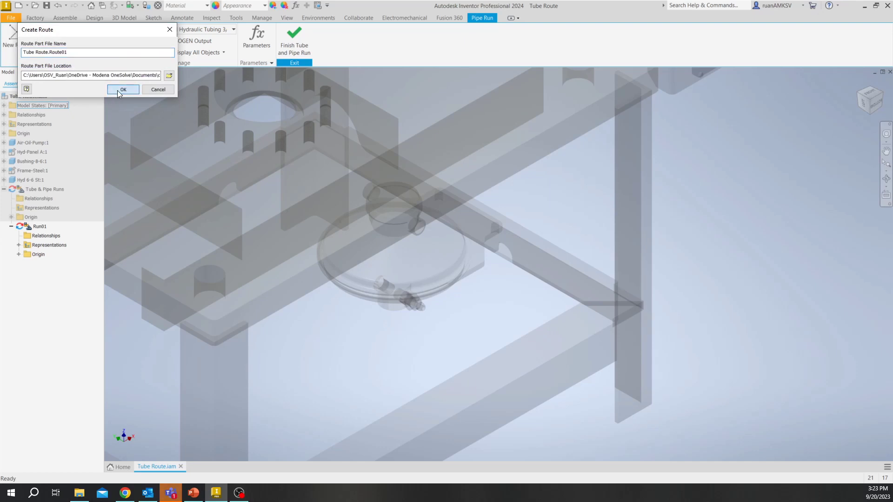
pyautogui.click(121, 89)
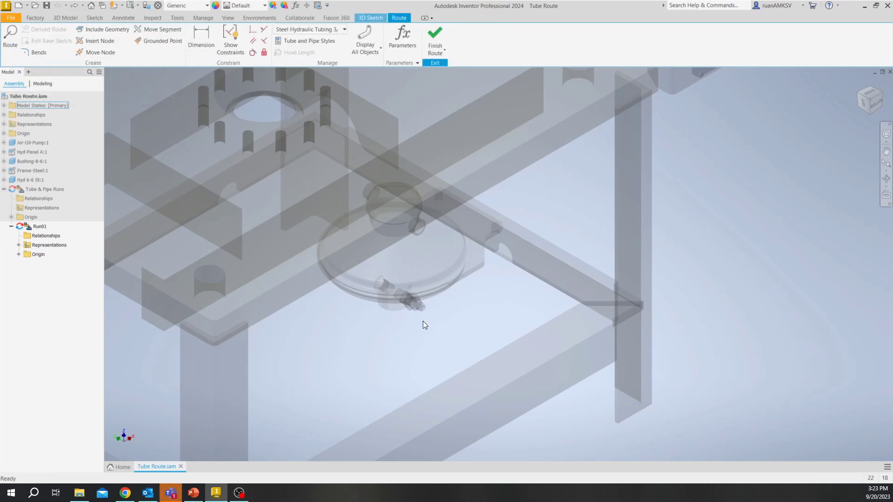
# Start the route at the open end of the pump's lower fitting and add a 100 mm segment along its axis.
pyautogui.click(12, 45)
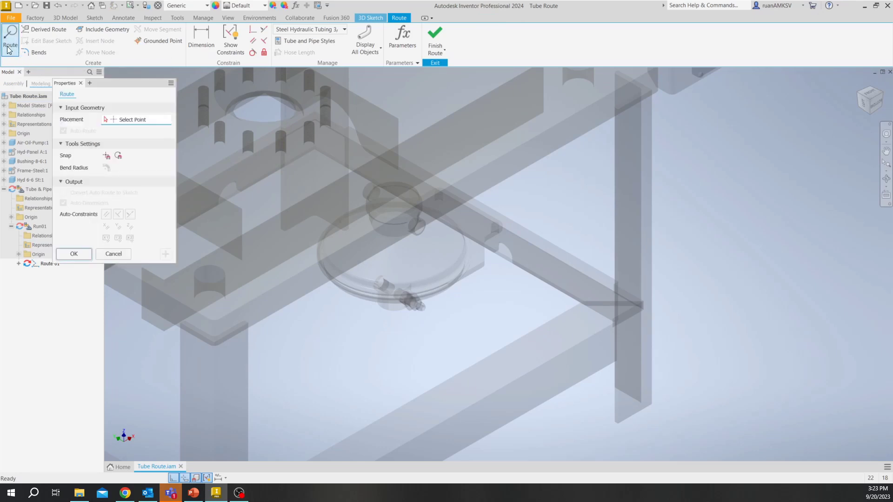
pyautogui.scroll(3, 437, 310)
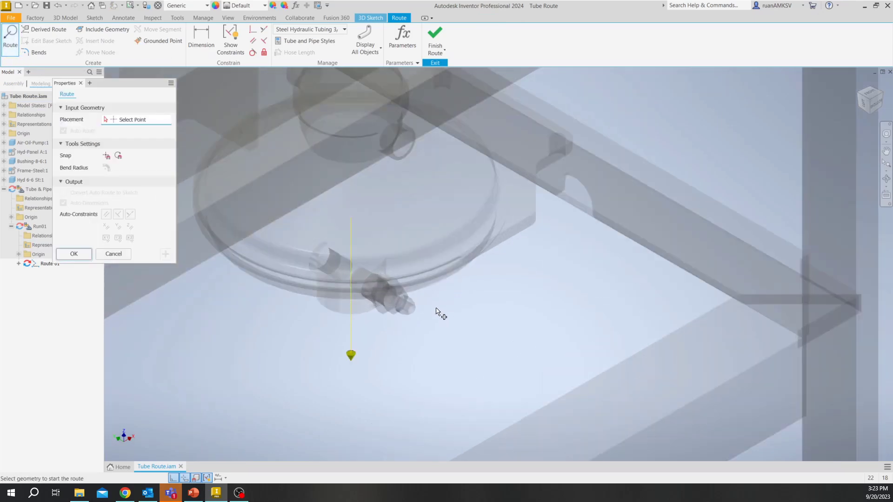
pyautogui.scroll(3, 437, 311)
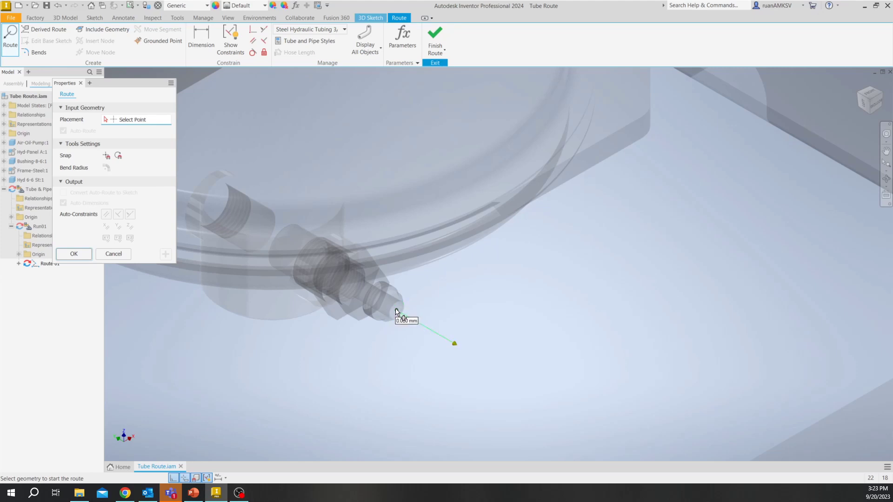
pyautogui.click(396, 310)
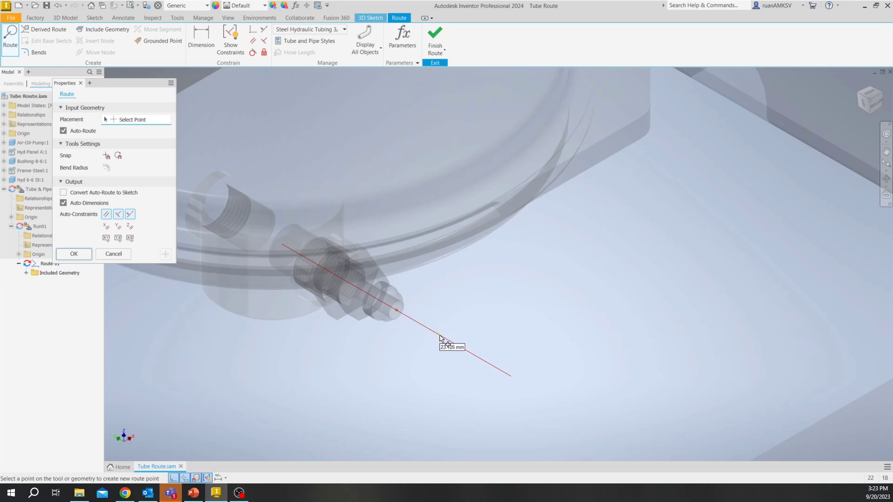
pyautogui.write('100')
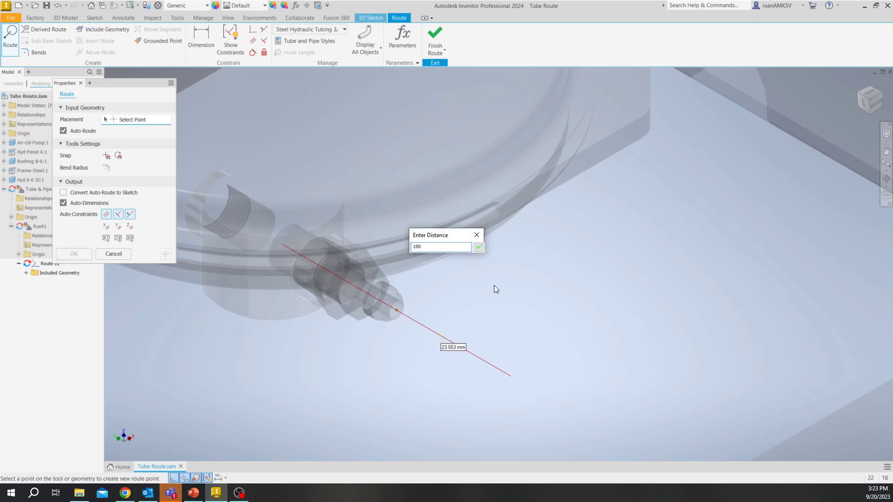
pyautogui.click(478, 248)
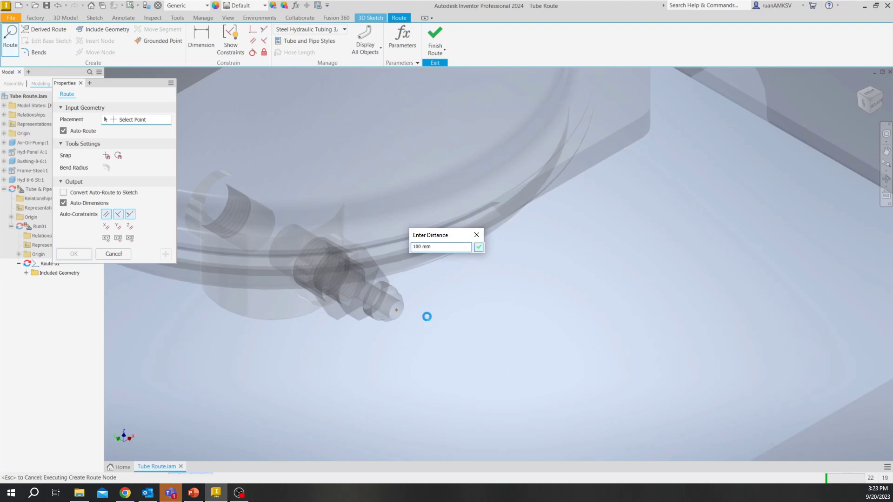
pyautogui.scroll(-3, 381, 278)
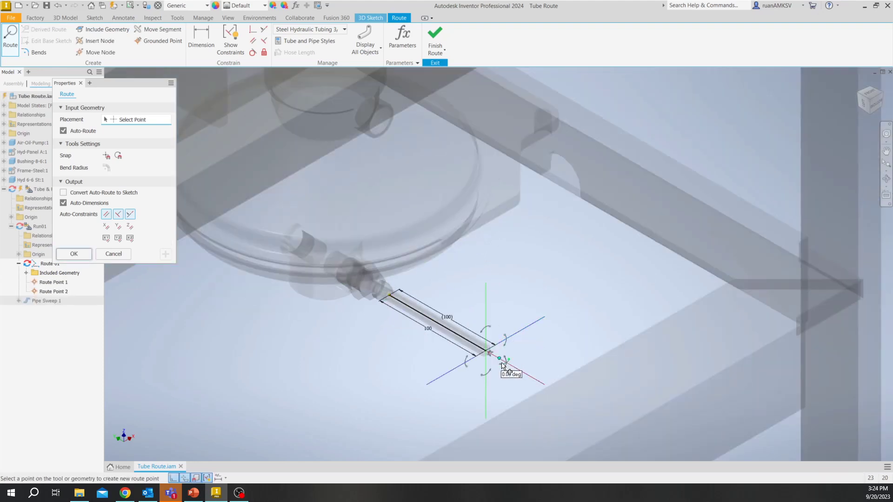
# Rotate the route axes about the first segment so they slant upward and add a 200 mm segment in that direction.
pyautogui.scroll(2, 504, 364)
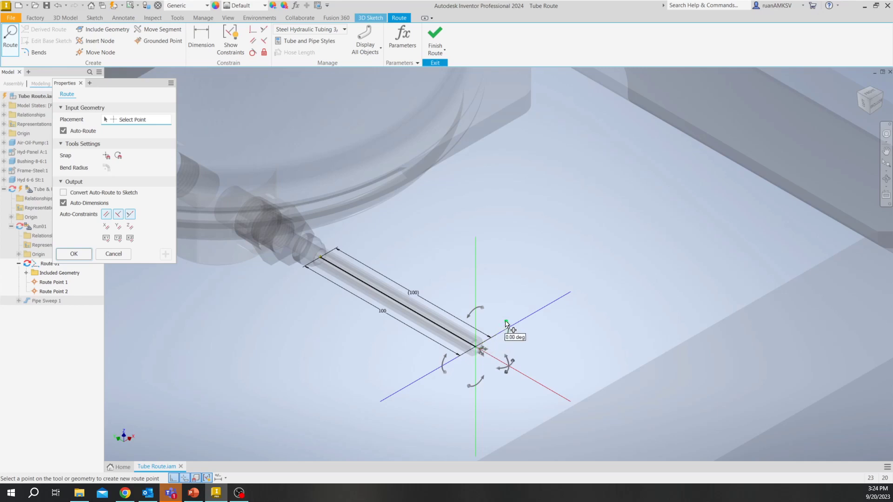
pyautogui.moveTo(506, 322); pyautogui.dragTo(489, 320)
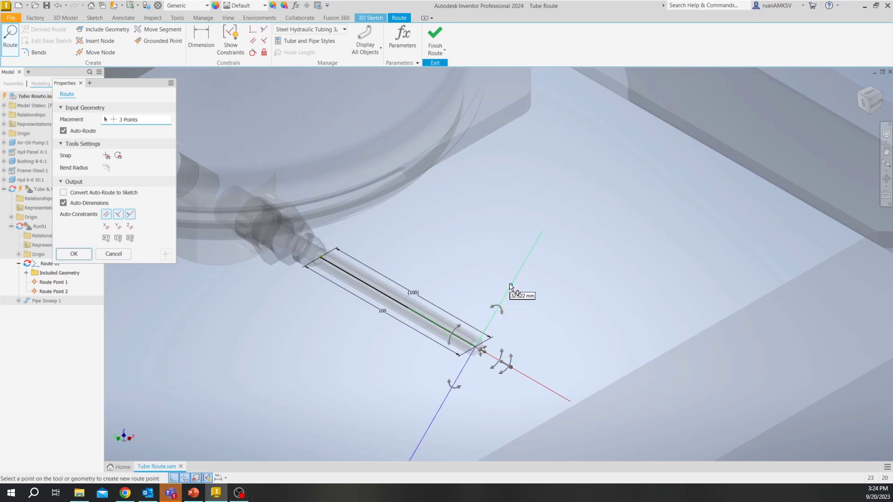
pyautogui.click(523, 263)
pyautogui.write('200')
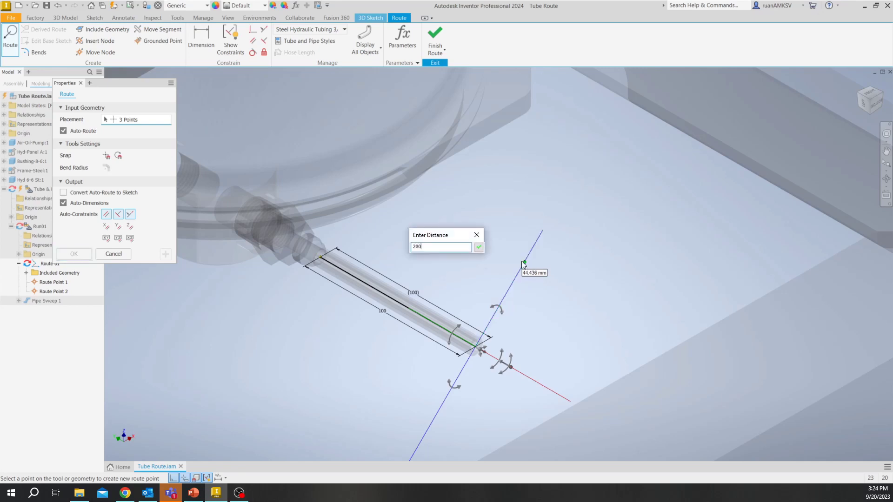
pyautogui.click(479, 247)
pyautogui.scroll(-4, 528, 238)
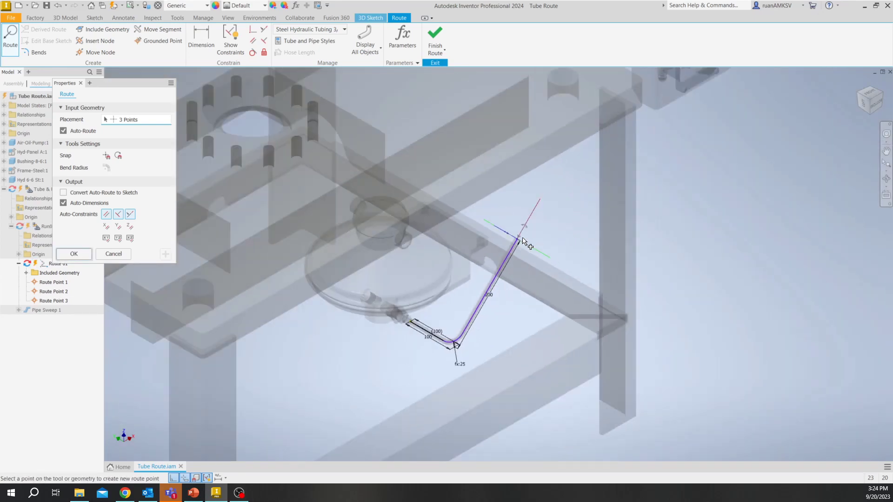
# Turn the route direction upward at the end of the 200 mm segment and add a 250 mm segment.
pyautogui.moveTo(521, 242)
pyautogui.keyDown('shift'); pyautogui.mouseDown(button='middle')
pyautogui.moveTo(468, 237)
pyautogui.moveTo(580, 256)
pyautogui.mouseUp(button='middle'); pyautogui.keyUp('shift')
pyautogui.scroll(4, 527, 294)
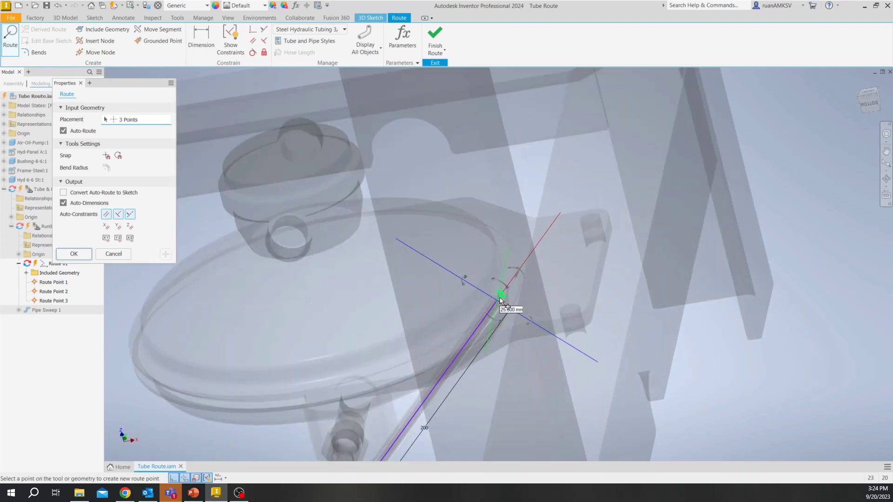
pyautogui.scroll(-4, 525, 294)
pyautogui.click(435, 308)
pyautogui.scroll(3, 604, 237)
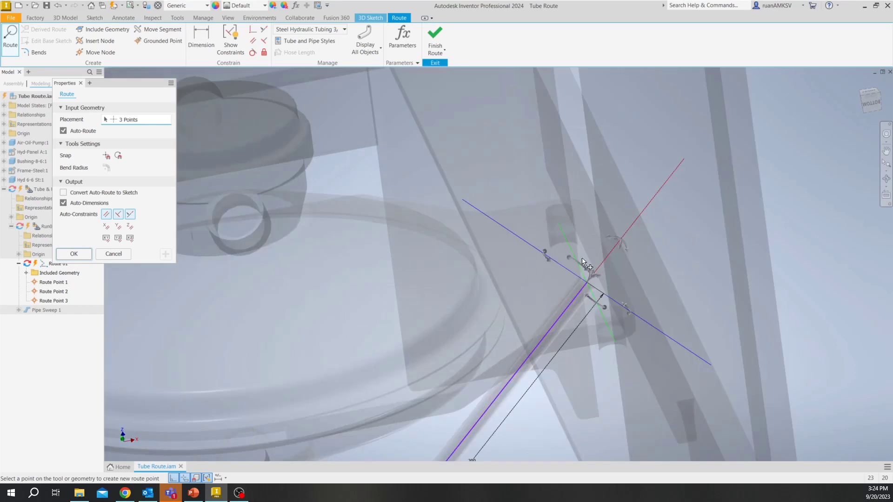
pyautogui.scroll(3, 610, 236)
pyautogui.moveTo(601, 238); pyautogui.dragTo(535, 259)
pyautogui.scroll(-3, 556, 272)
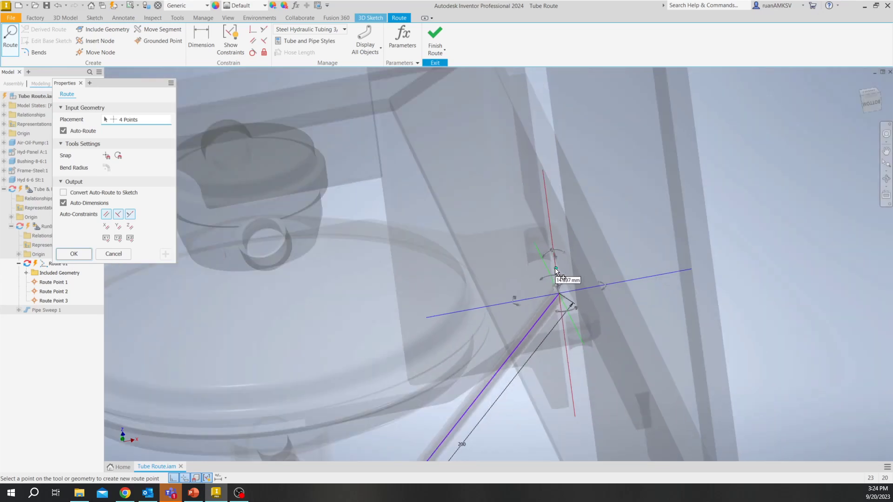
pyautogui.scroll(-2, 556, 272)
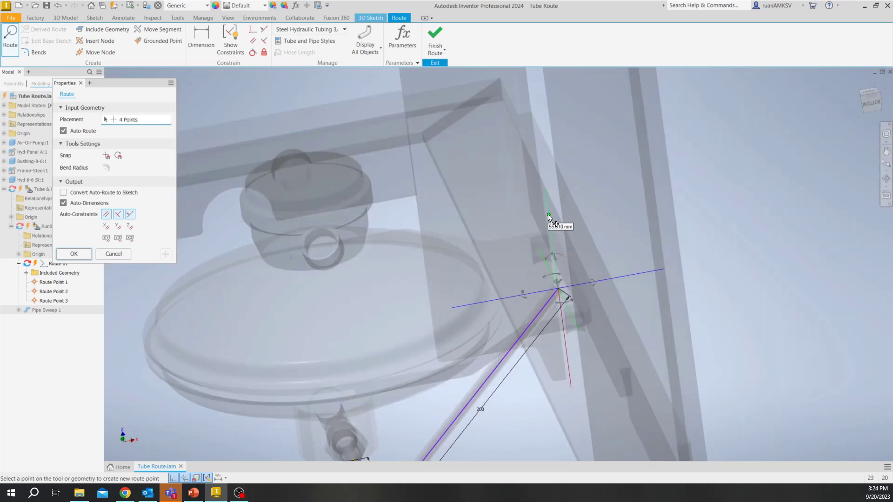
pyautogui.write('250')
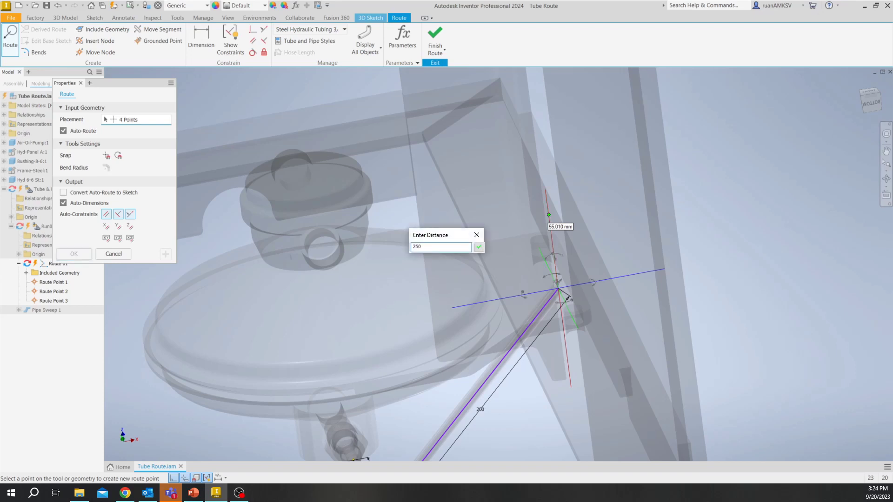
pyautogui.click(477, 248)
# Add a 150 mm segment perpendicular to the upper end of the 250 mm segment and accept the route points.
pyautogui.scroll(5, 595, 262)
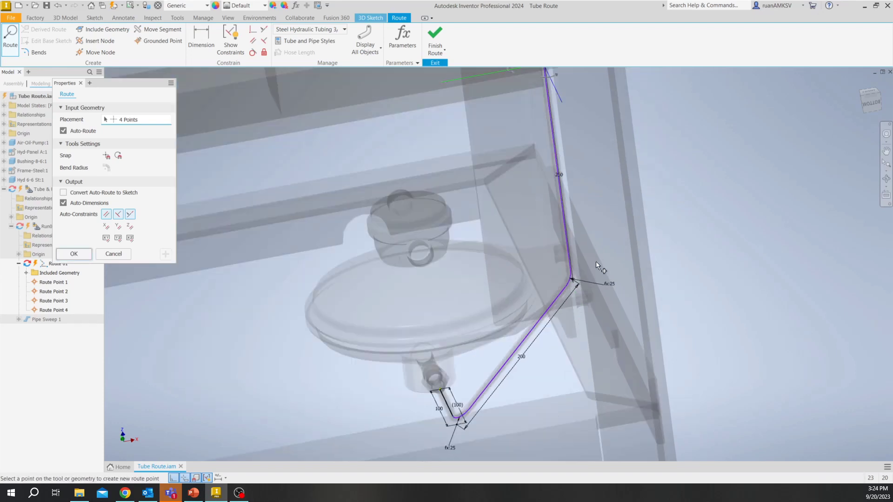
pyautogui.moveTo(607, 238)
pyautogui.keyDown('shift'); pyautogui.mouseDown(button='middle')
pyautogui.moveTo(416, 223)
pyautogui.moveTo(431, 248)
pyautogui.moveTo(409, 211)
pyautogui.moveTo(408, 235)
pyautogui.mouseUp(button='middle'); pyautogui.keyUp('shift')
pyautogui.scroll(-4, 338, 223)
pyautogui.scroll(-1, 361, 228)
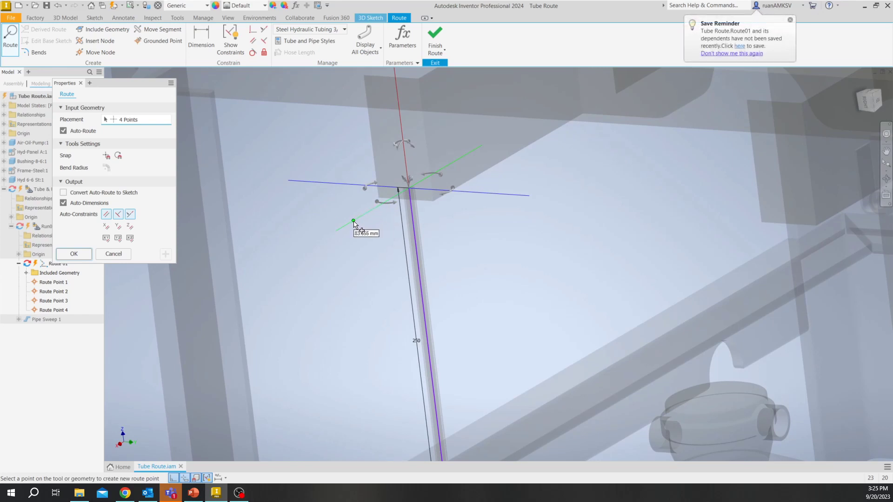
pyautogui.write('15')
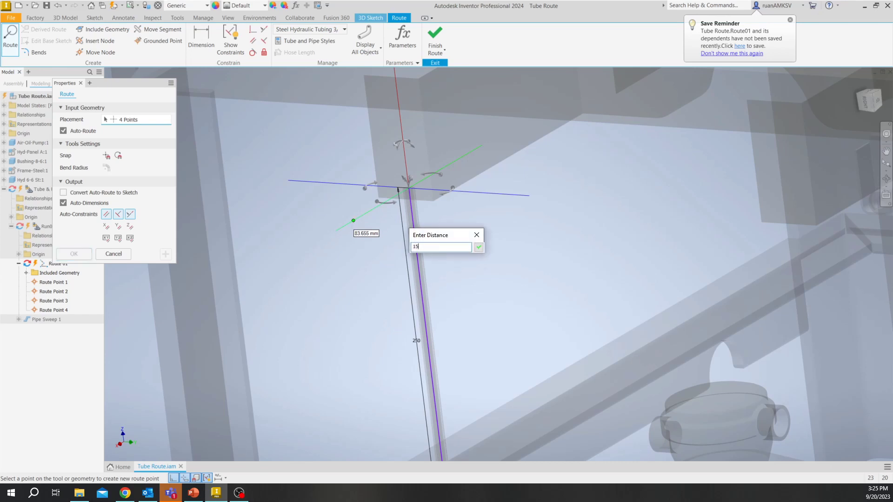
pyautogui.write('0')
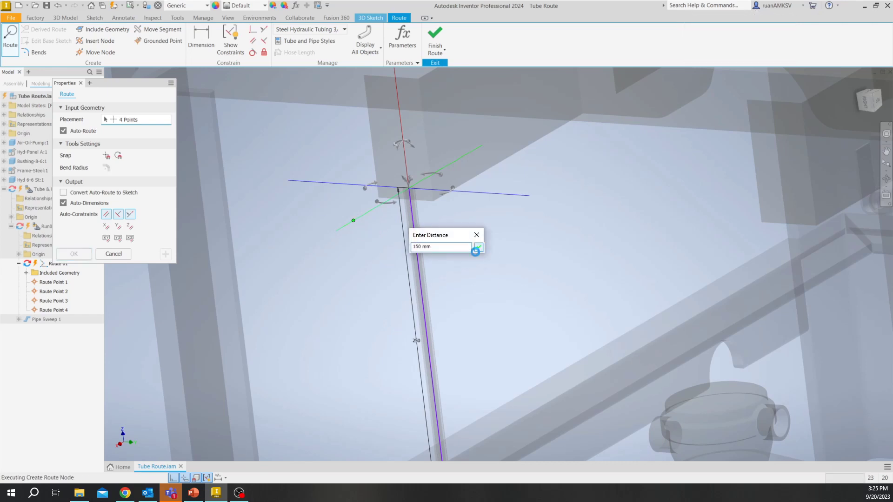
pyautogui.click(479, 247)
pyautogui.scroll(-5, 385, 203)
pyautogui.scroll(2, 297, 194)
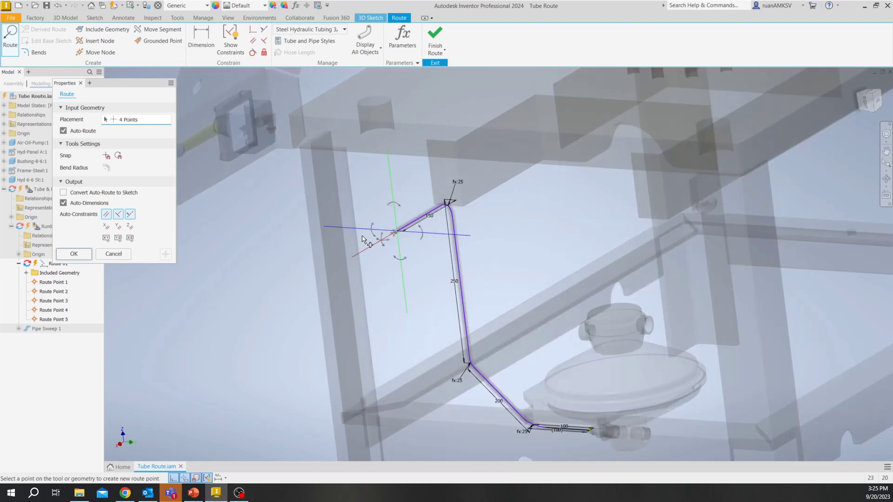
pyautogui.scroll(3, 358, 235)
pyautogui.scroll(-1, 358, 235)
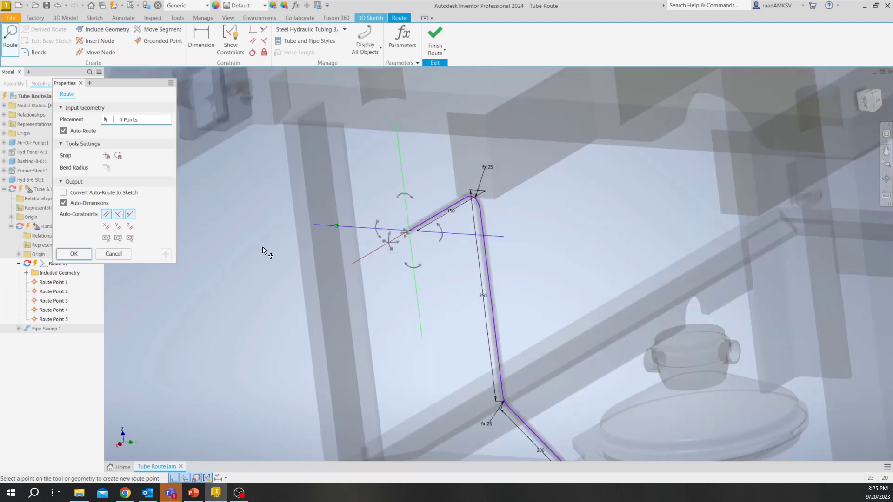
pyautogui.click(85, 254)
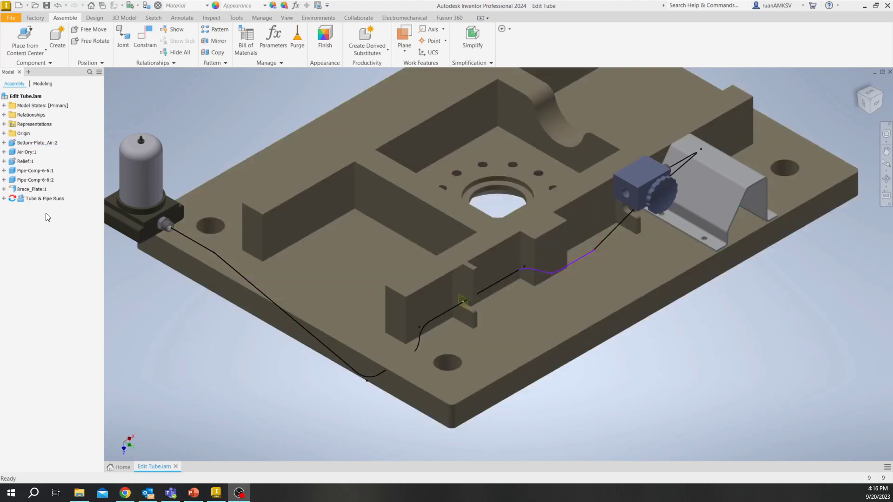
# Open Route01 of Run01 in the Edit Tube assembly for editing.
pyautogui.click(46, 199)
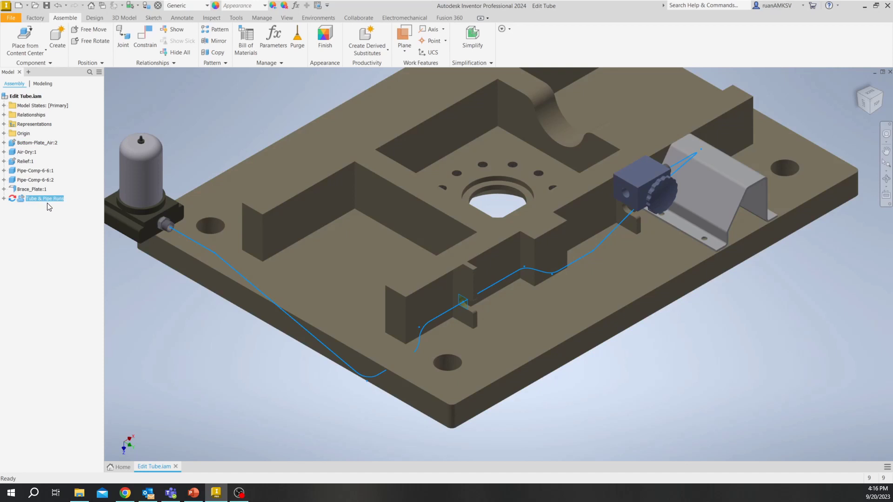
pyautogui.click(4, 199)
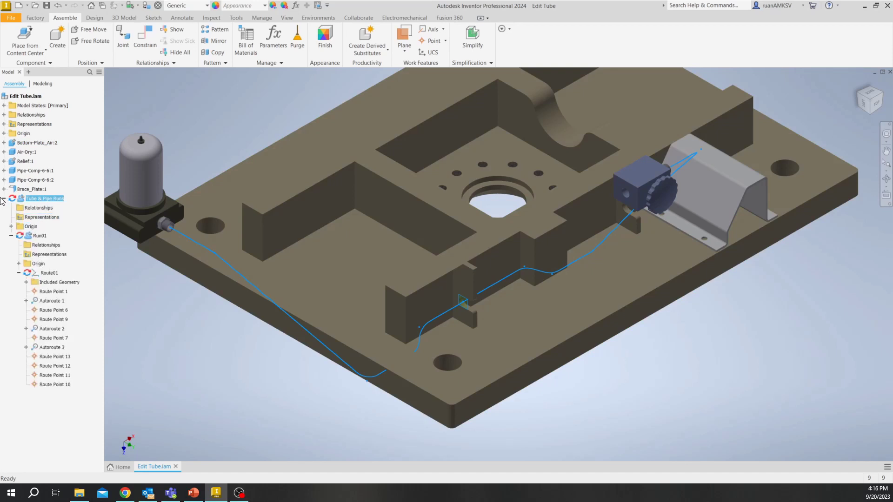
pyautogui.click(39, 236)
pyautogui.click(48, 274)
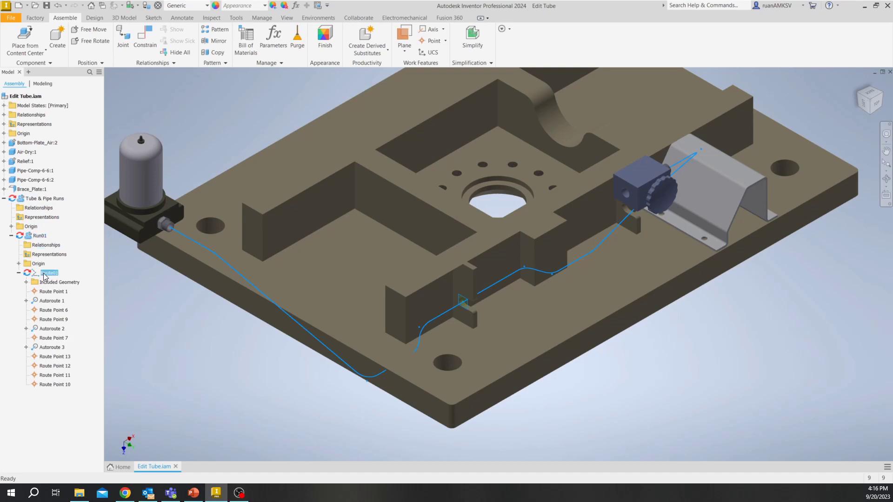
pyautogui.doubleClick(46, 275)
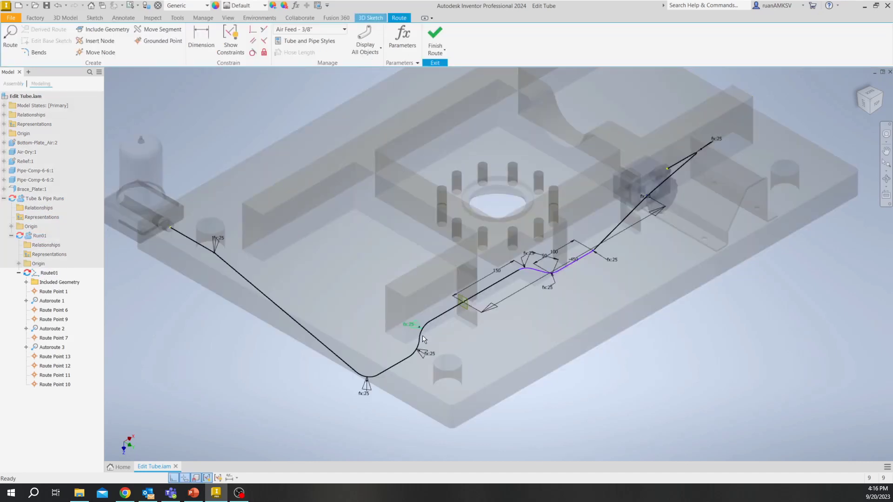
# Move the short straight segment near the plate's corner upward in line with the segment through the brace plate and finish the route.
pyautogui.scroll(-5, 386, 372)
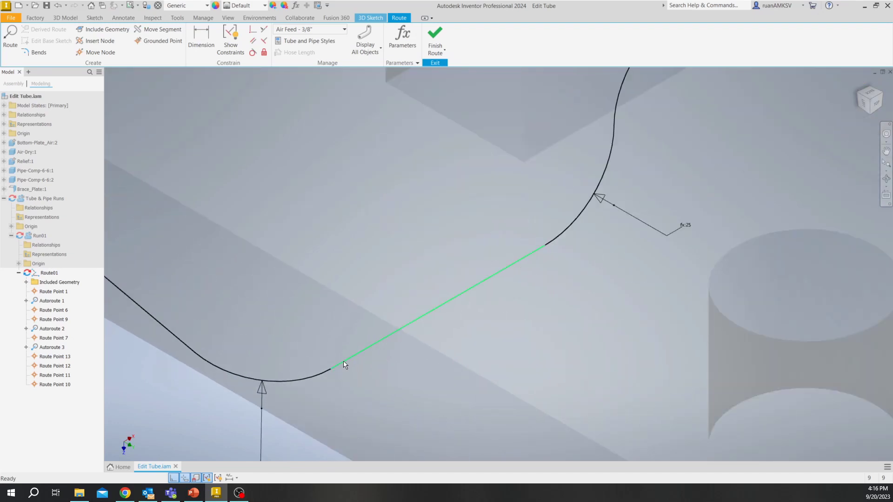
pyautogui.scroll(6, 331, 355)
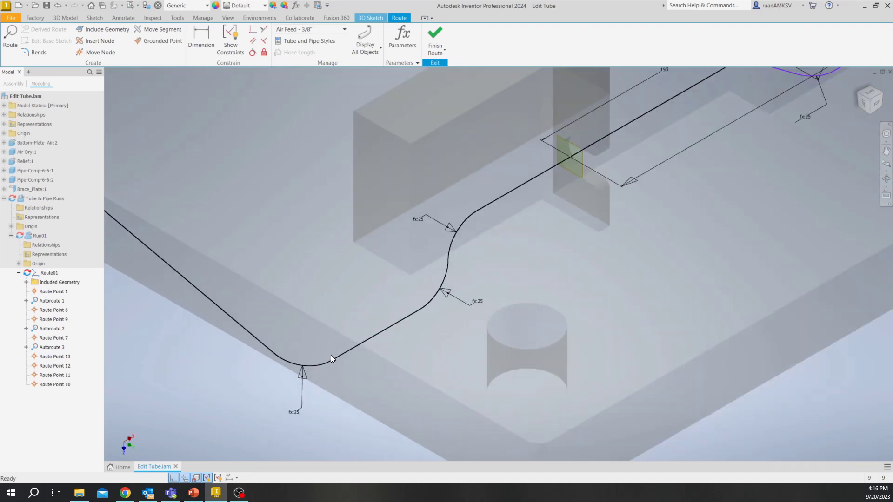
pyautogui.click(162, 30)
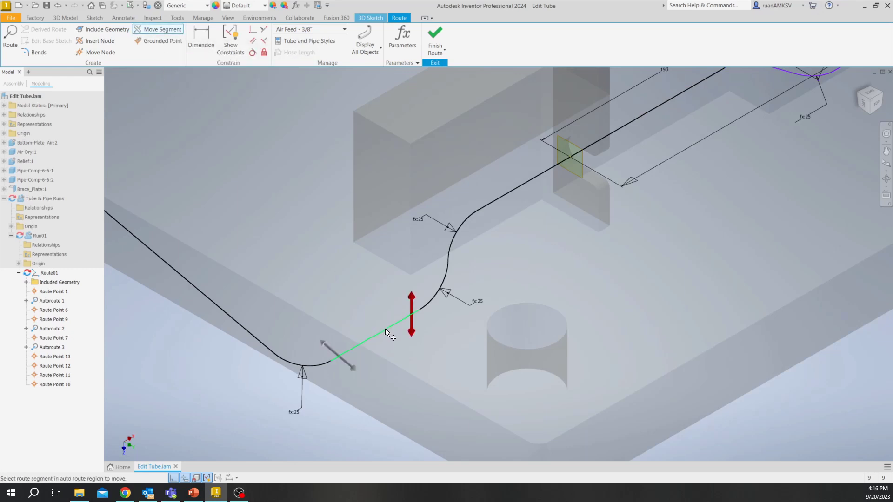
pyautogui.click(385, 332)
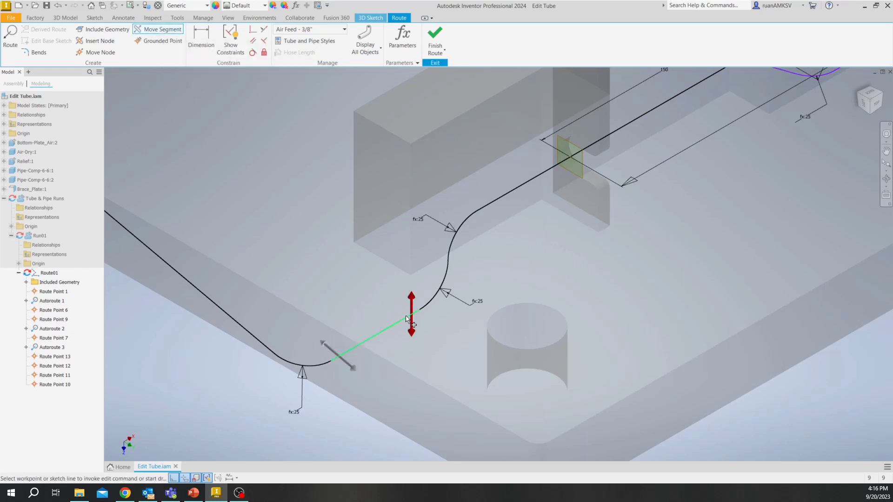
pyautogui.moveTo(412, 302)
pyautogui.mouseDown()
pyautogui.moveTo(413, 245)
pyautogui.moveTo(424, 234)
pyautogui.mouseUp()
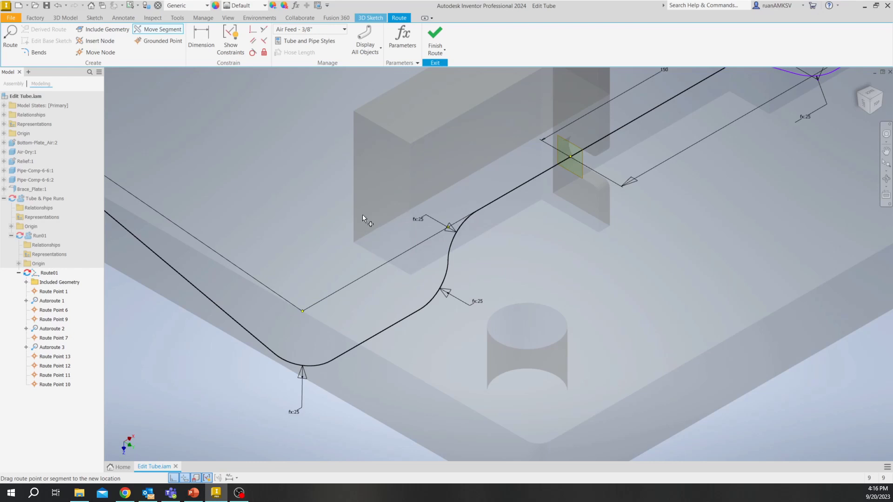
pyautogui.rightClick(326, 228)
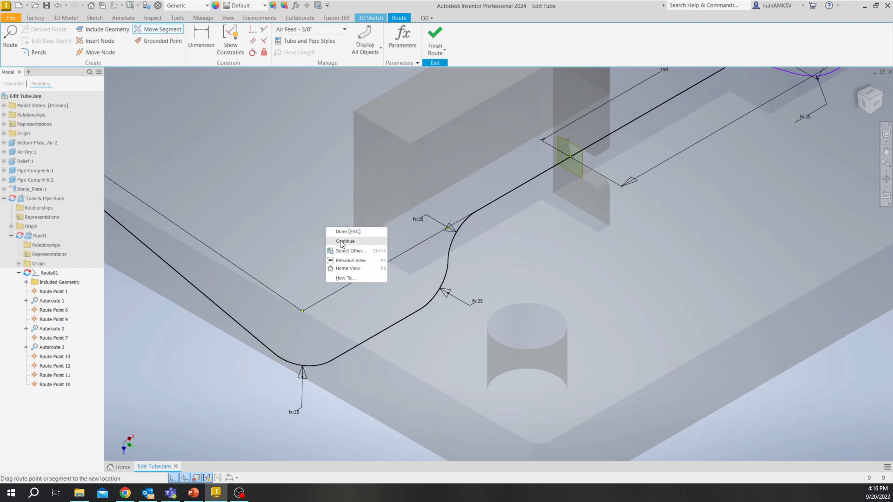
pyautogui.click(343, 241)
pyautogui.scroll(-3, 346, 241)
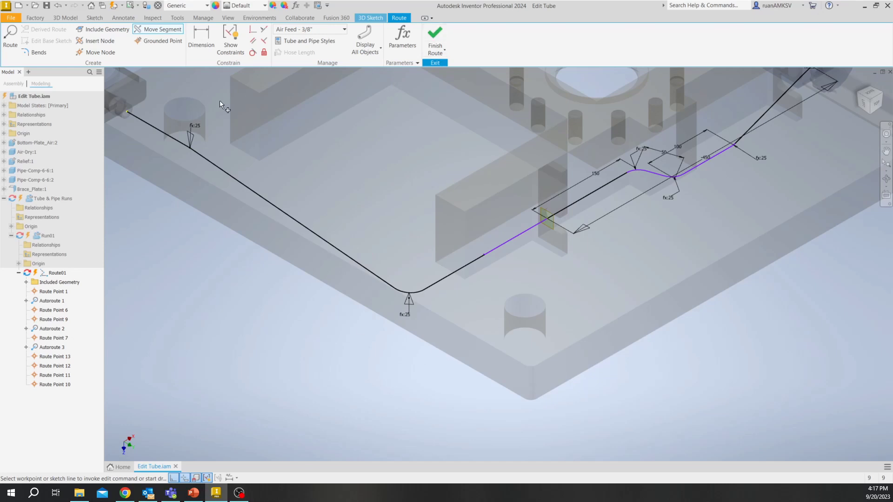
pyautogui.scroll(-3, 170, 135)
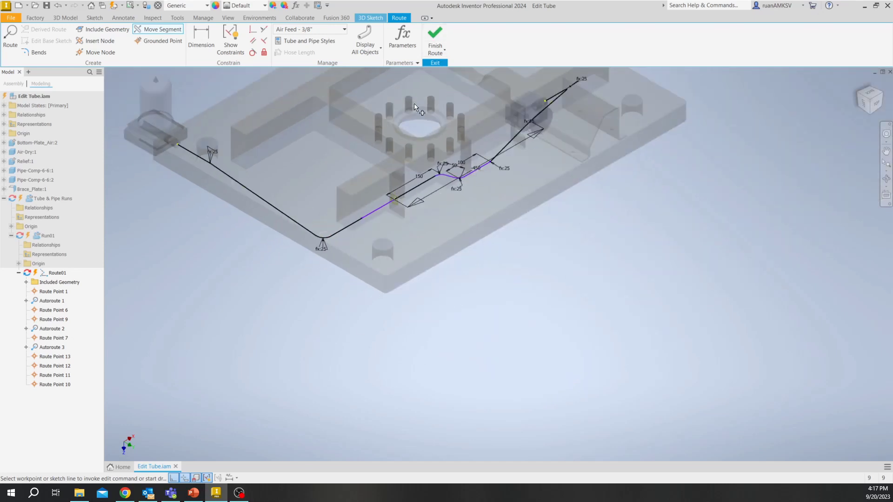
pyautogui.click(441, 31)
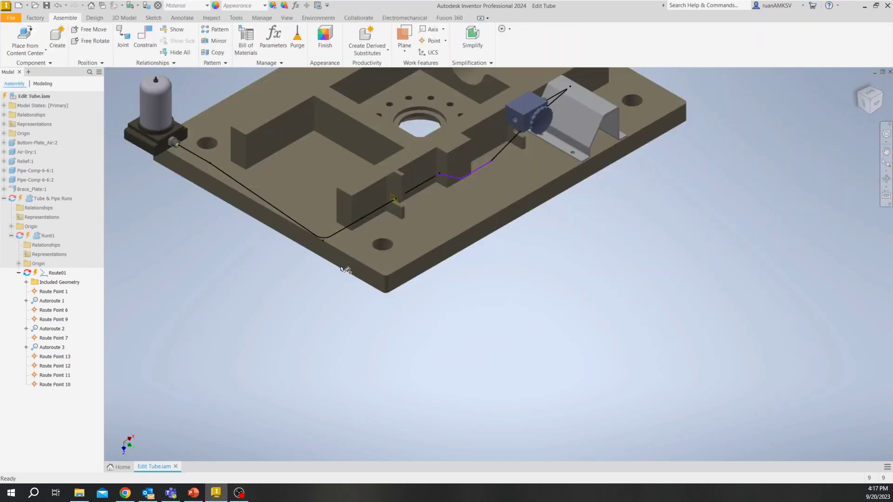
# Populate the route of Run01 with tubing and fittings and finish editing the run.
pyautogui.click(37, 236)
pyautogui.doubleClick(38, 236)
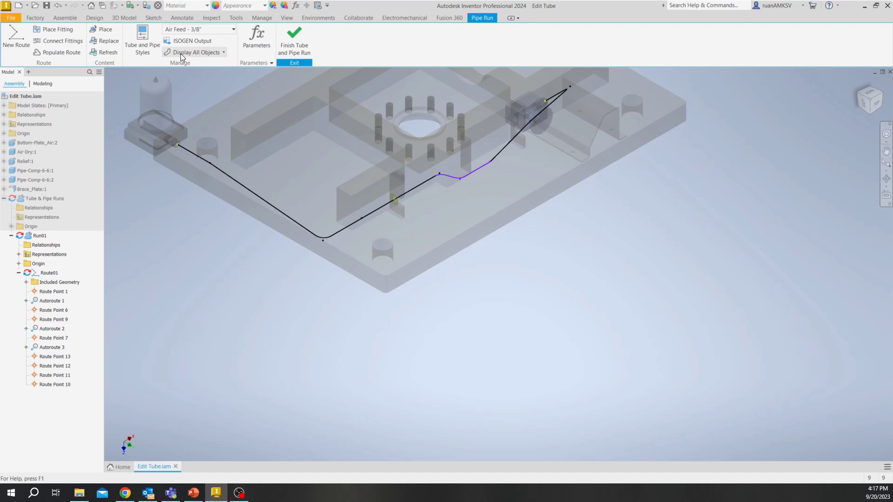
pyautogui.click(60, 53)
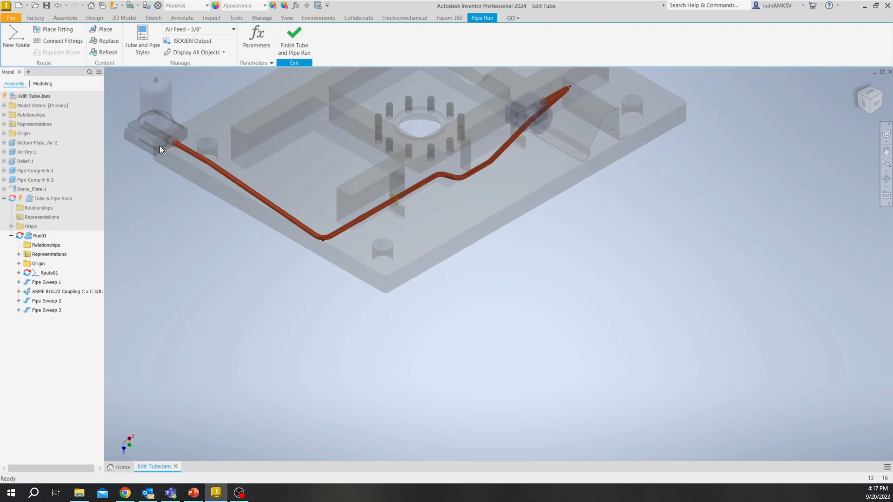
pyautogui.click(294, 40)
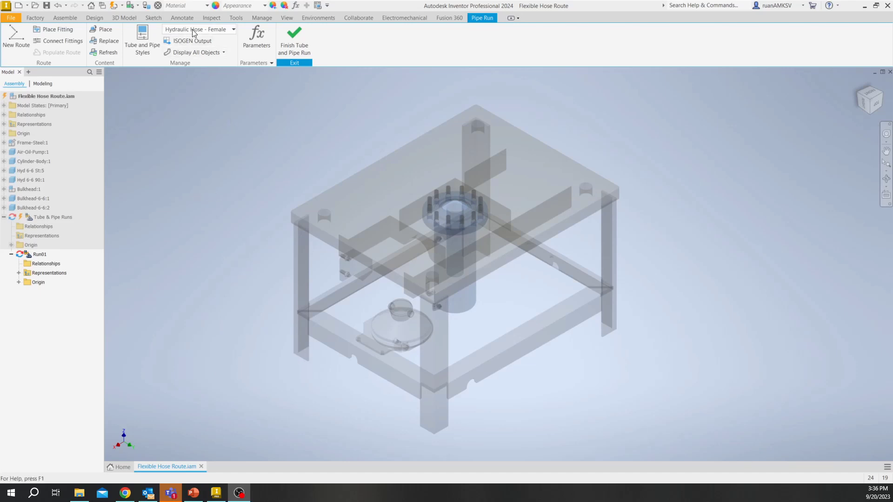
# Set Run01's style in the Flexible Hose Route assembly to Hydraulic Hose - Male Straight Thread and create a hose with the default file name.
pyautogui.click(215, 29)
pyautogui.scroll(-1, 254, 149)
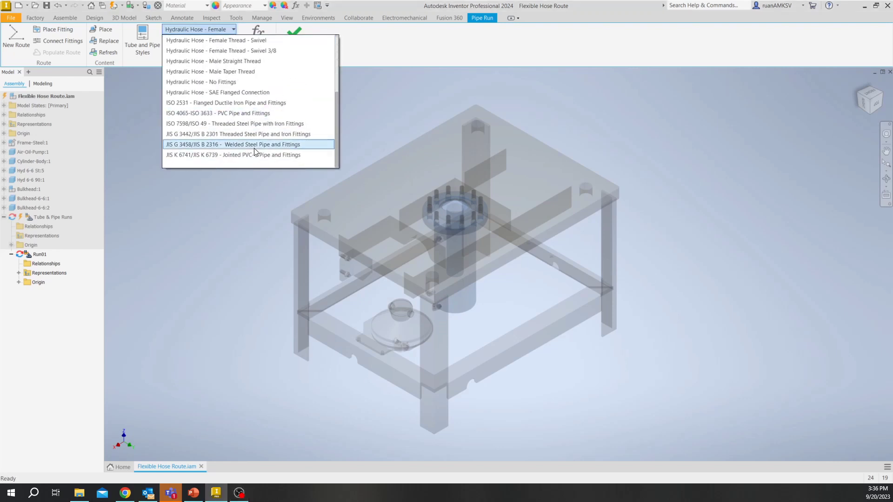
pyautogui.scroll(2, 254, 148)
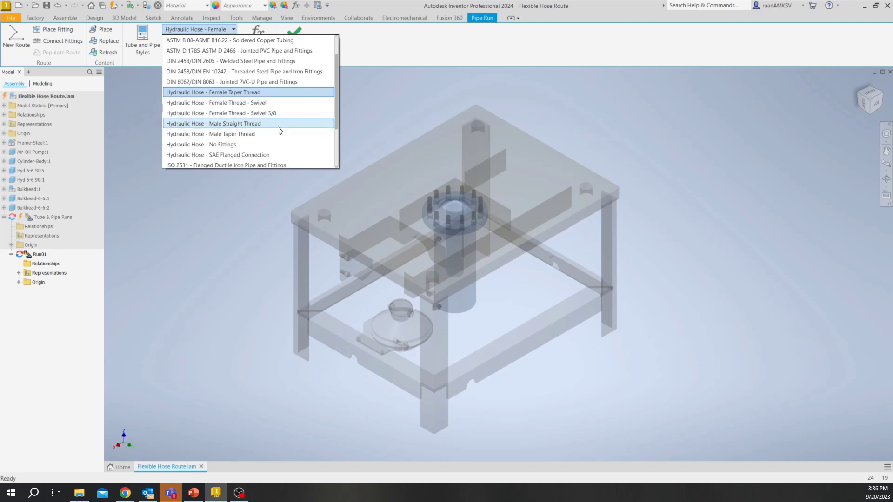
pyautogui.click(242, 124)
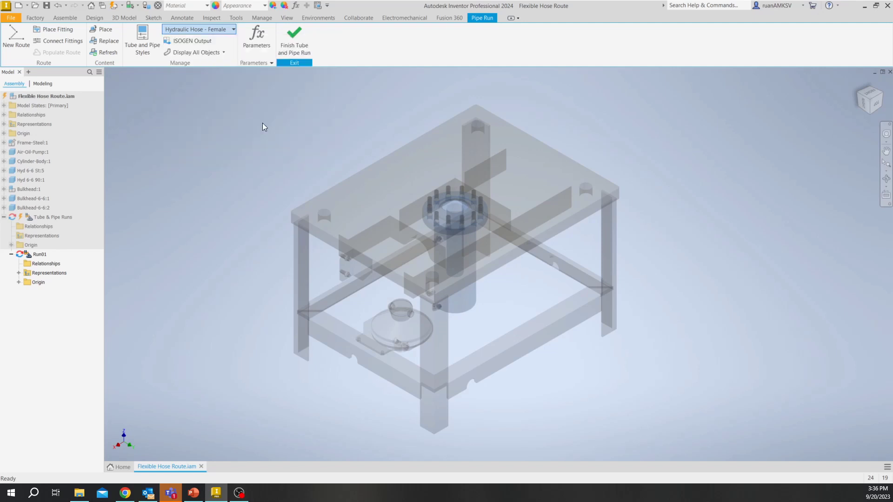
pyautogui.click(18, 44)
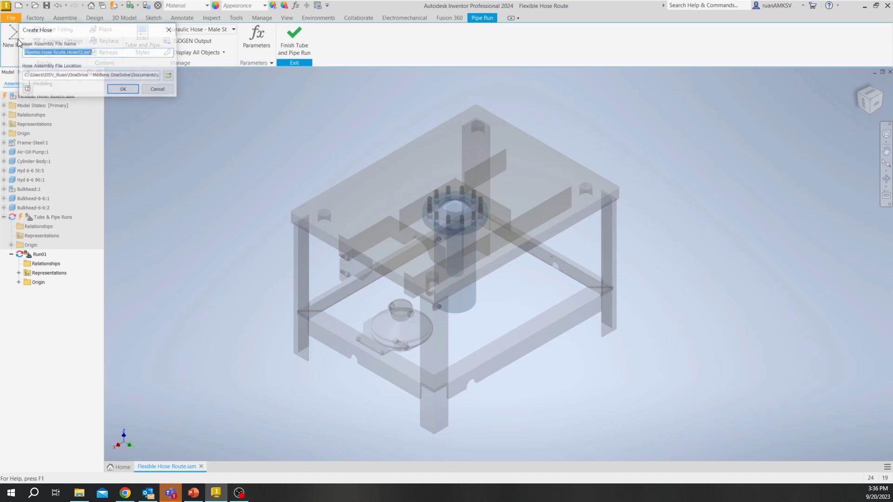
pyautogui.click(124, 90)
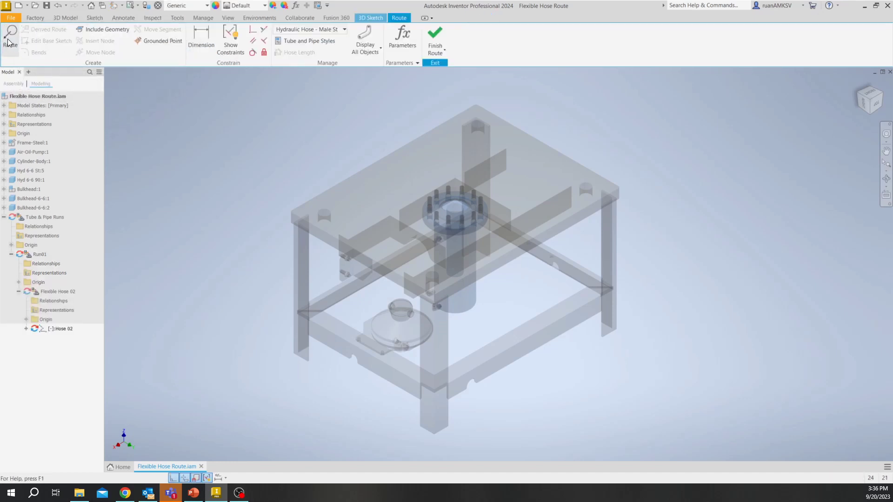
# Start the hose route and place its start fitting on the lower bulkhead fitting of the bracket.
pyautogui.click(6, 45)
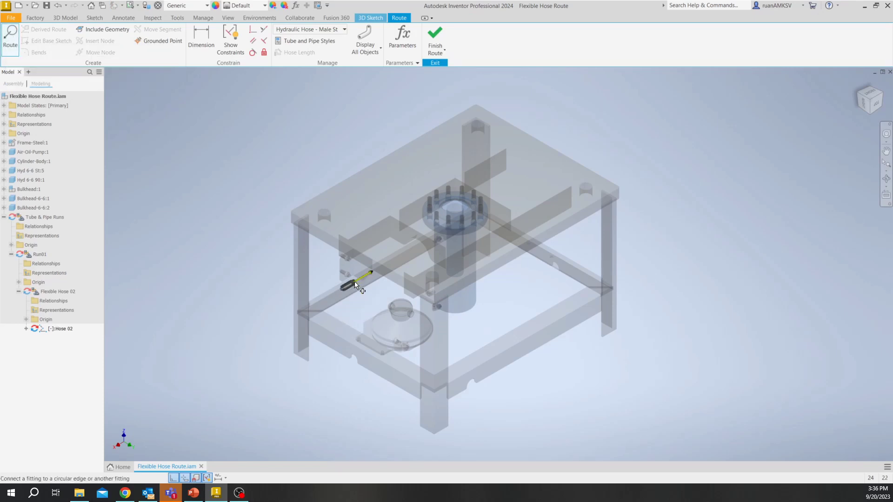
pyautogui.scroll(10, 354, 281)
pyautogui.scroll(1, 354, 281)
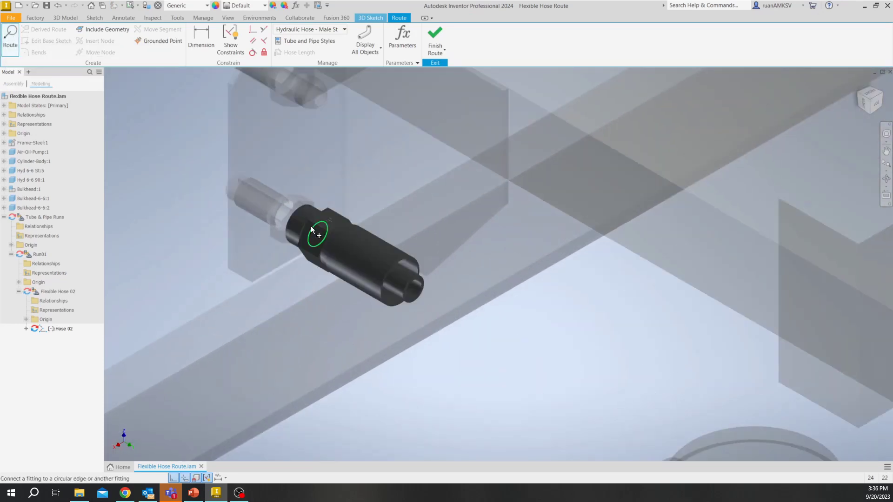
pyautogui.click(310, 227)
# Place the hose's end fitting on the open end of the elbow fitting at the cylinder's base and finish the route.
pyautogui.scroll(-4, 309, 226)
pyautogui.keyDown('shift'); pyautogui.moveTo(372, 250); pyautogui.dragTo(449, 246, button='middle'); pyautogui.keyUp('shift')
pyautogui.scroll(4, 702, 375)
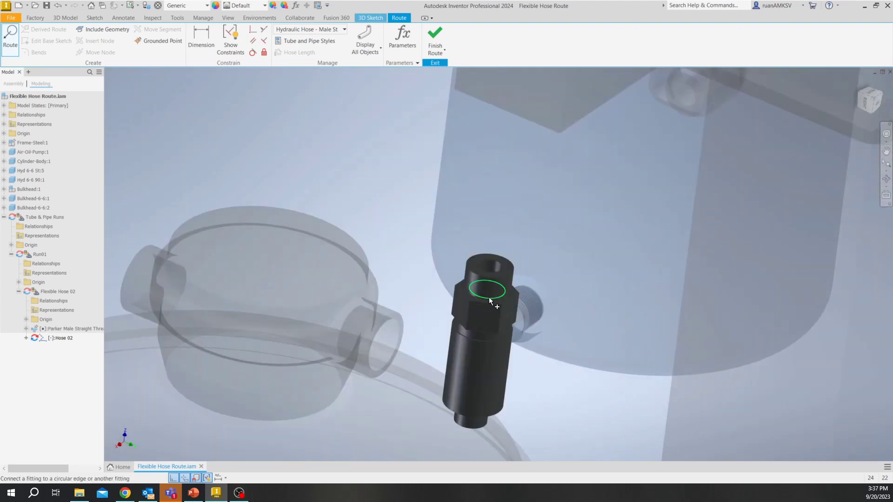
pyautogui.click(490, 300)
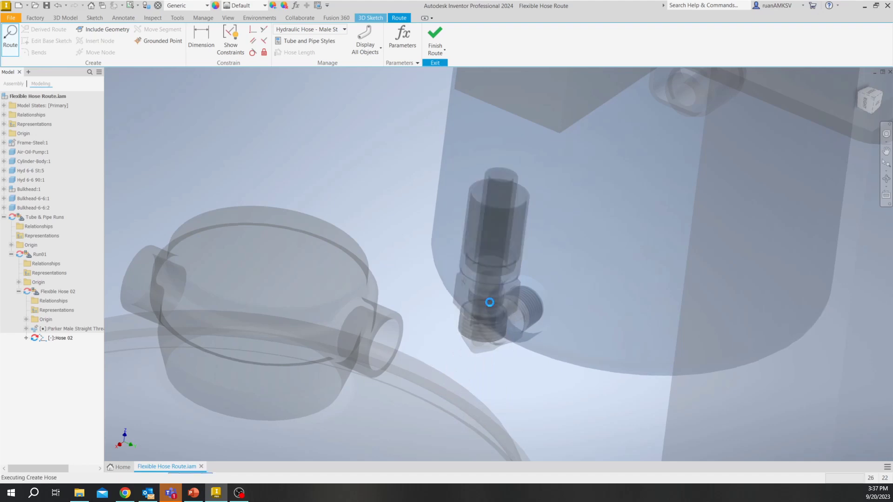
pyautogui.scroll(-6, 483, 306)
pyautogui.keyDown('shift'); pyautogui.moveTo(478, 293); pyautogui.dragTo(442, 273, button='middle'); pyautogui.keyUp('shift')
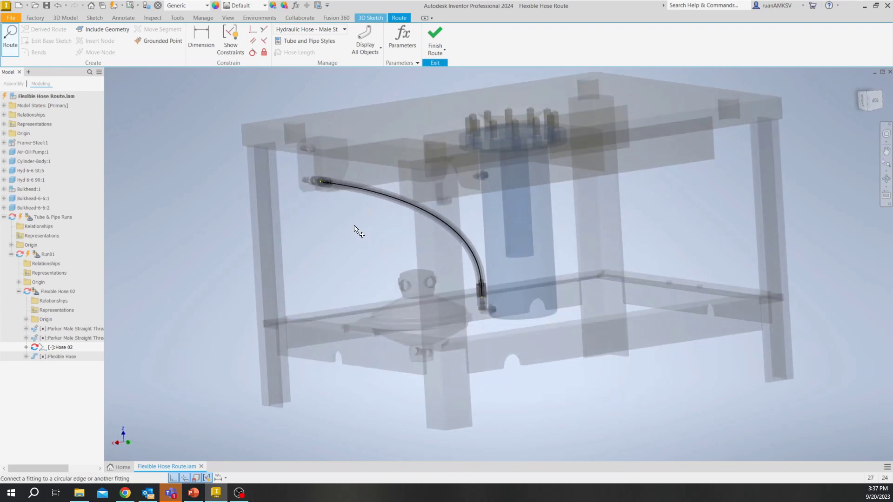
pyautogui.keyDown('shift'); pyautogui.moveTo(355, 228); pyautogui.dragTo(377, 234, button='middle'); pyautogui.keyUp('shift')
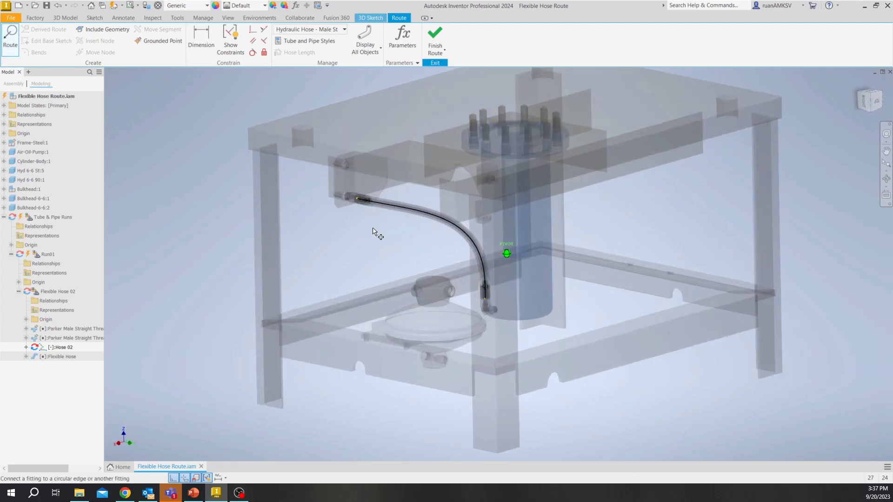
pyautogui.click(438, 38)
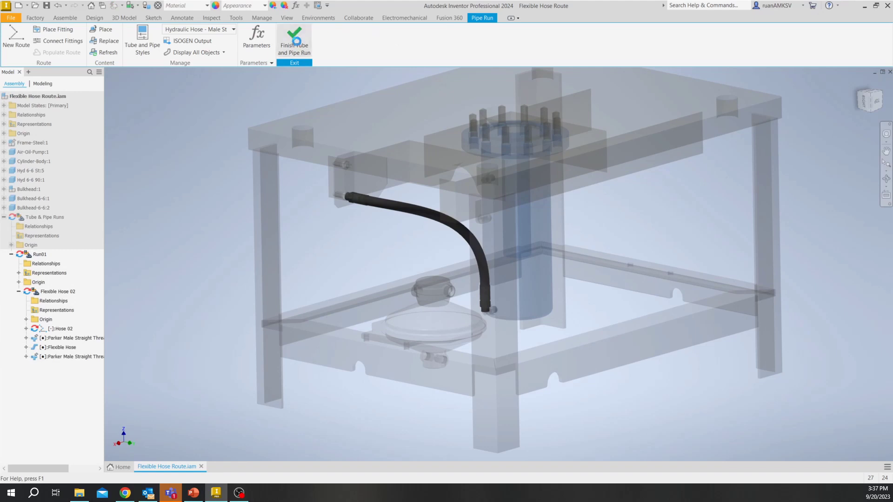
# Finish editing the tube and pipe run and return to the top-level Flexible Hose Route assembly.
pyautogui.click(294, 41)
pyautogui.click(642, 39)
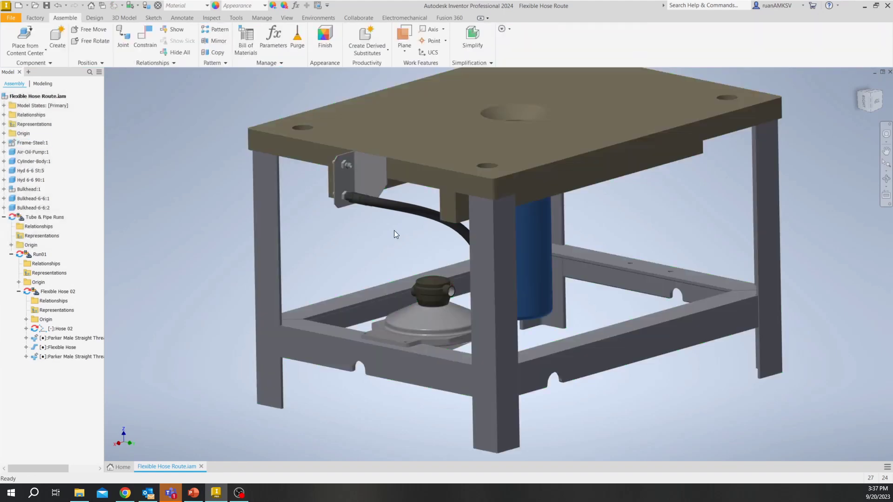
pyautogui.moveTo(439, 231)
pyautogui.keyDown('shift'); pyautogui.mouseDown(button='middle')
pyautogui.moveTo(477, 231)
pyautogui.moveTo(451, 228)
pyautogui.mouseUp(button='middle'); pyautogui.keyUp('shift')
pyautogui.scroll(3, 386, 207)
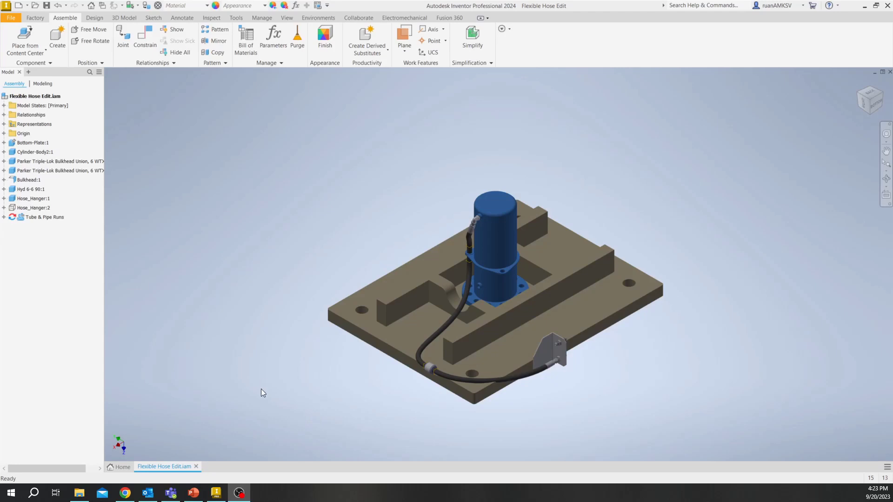
# Examine the existing hose in the Flexible Hose Edit assembly from several angles, especially where it passes the base plate.
pyautogui.scroll(6, 501, 386)
pyautogui.keyDown('shift'); pyautogui.moveTo(494, 355); pyautogui.dragTo(521, 367, button='middle'); pyautogui.keyUp('shift')
pyautogui.scroll(-7, 534, 374)
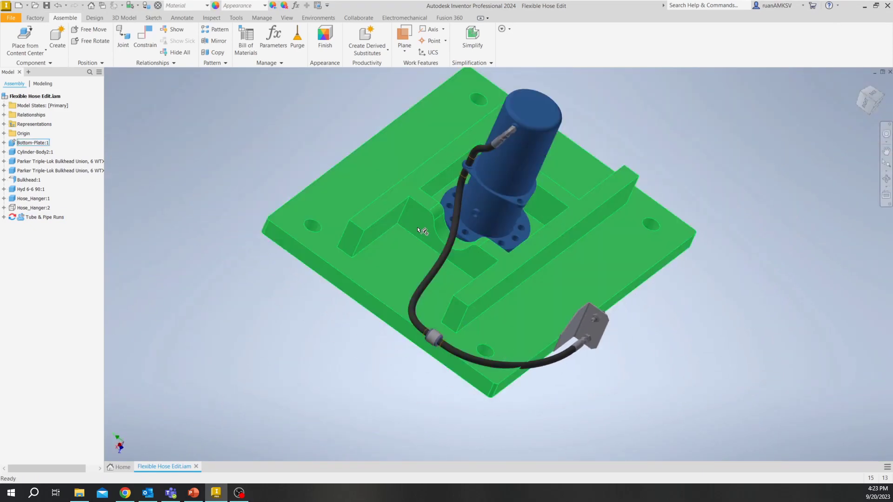
pyautogui.scroll(8, 437, 228)
pyautogui.keyDown('shift'); pyautogui.moveTo(490, 257); pyautogui.dragTo(501, 224, button='middle'); pyautogui.keyUp('shift')
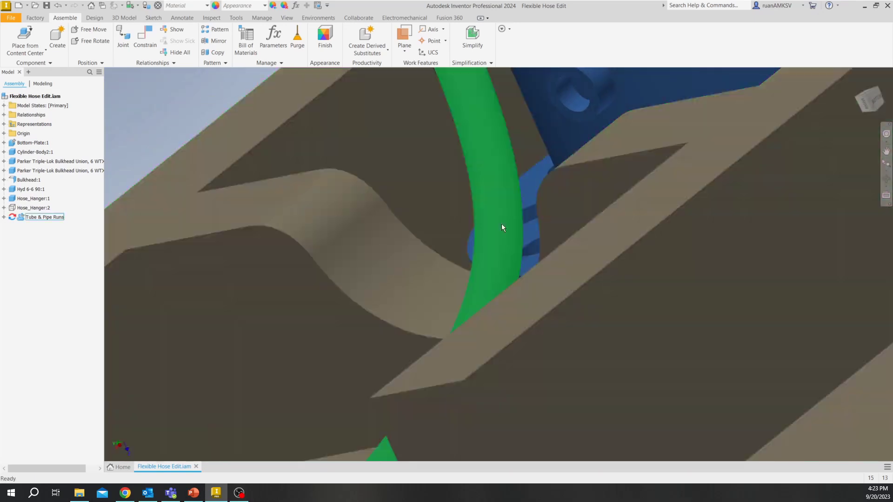
pyautogui.click(867, 99)
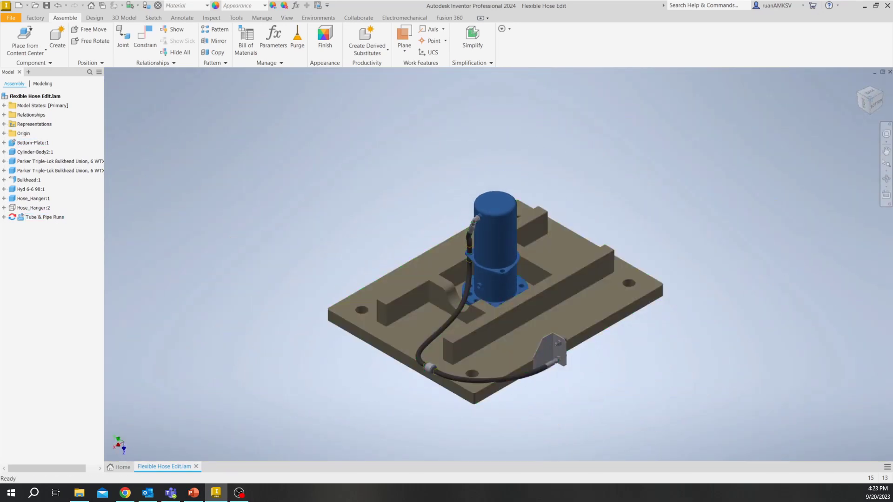
# Activate Tube & Pipe Runs in the Flexible Hose Edit assembly and open Run01 for editing.
pyautogui.click(45, 217)
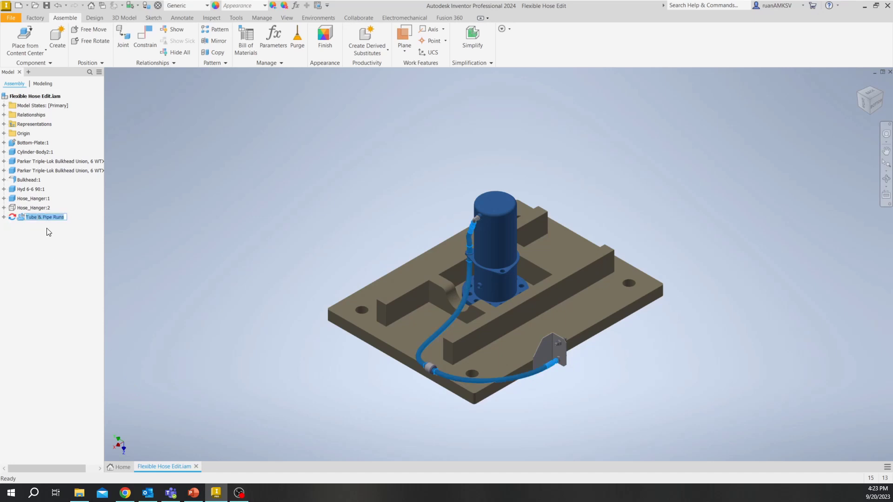
pyautogui.click(48, 231)
pyautogui.doubleClick(43, 217)
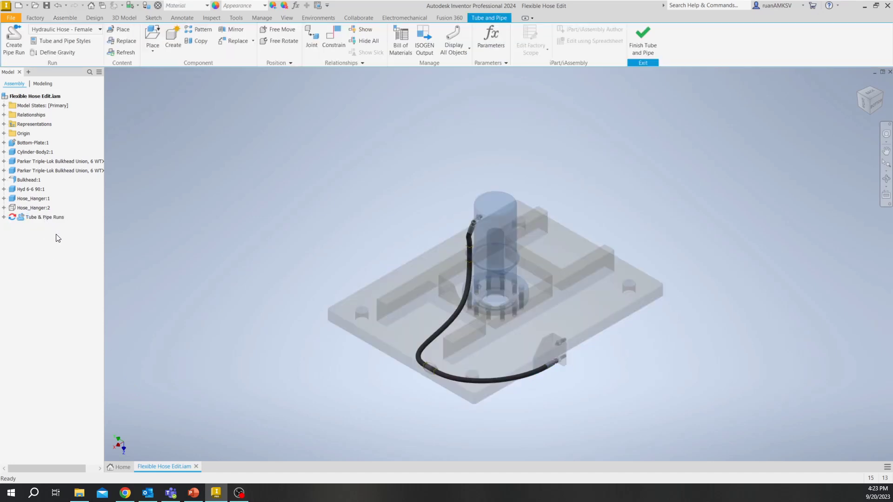
pyautogui.click(38, 255)
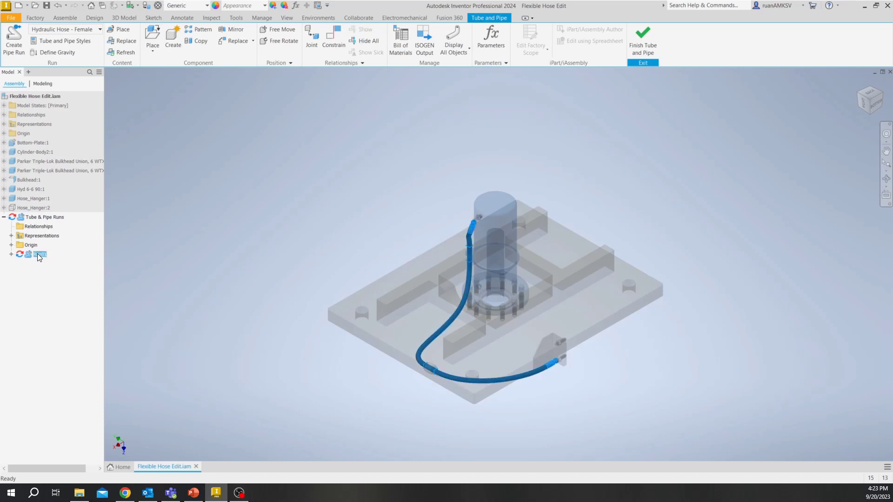
pyautogui.click(42, 266)
pyautogui.doubleClick(35, 254)
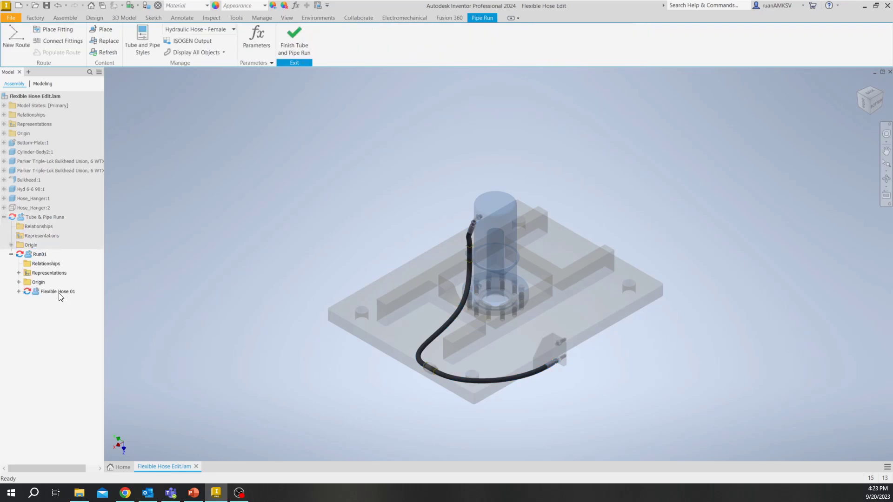
# Activate Flexible Hose 01 and open its route Hose01 for editing.
pyautogui.click(58, 292)
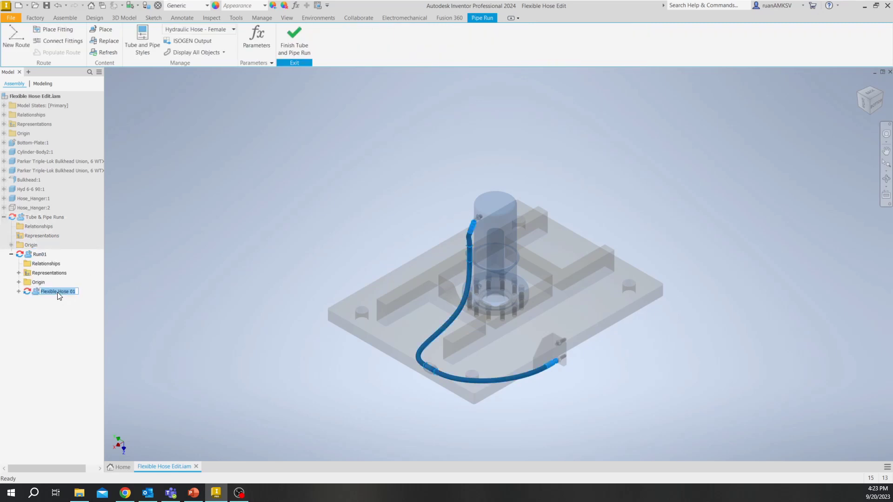
pyautogui.doubleClick(57, 292)
pyautogui.doubleClick(59, 292)
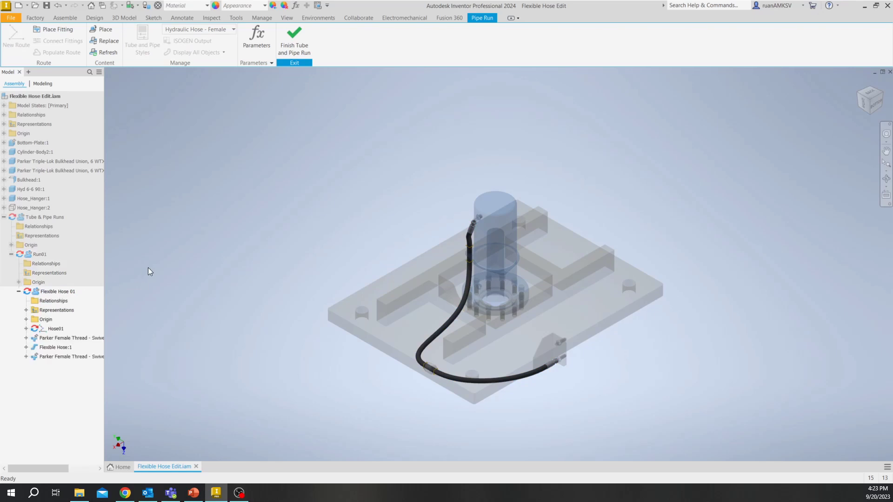
pyautogui.doubleClick(60, 330)
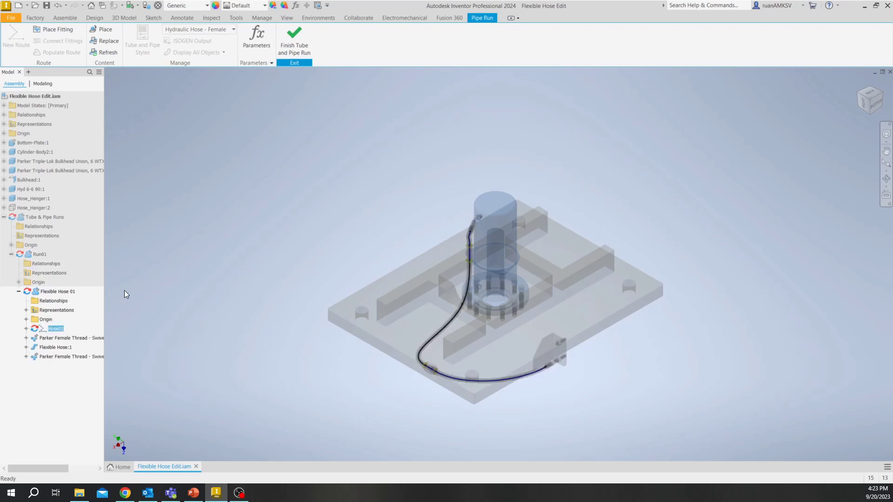
# Insert a node midway along the hose segment between the lower hose hanger and the bulkhead bracket.
pyautogui.scroll(5, 475, 359)
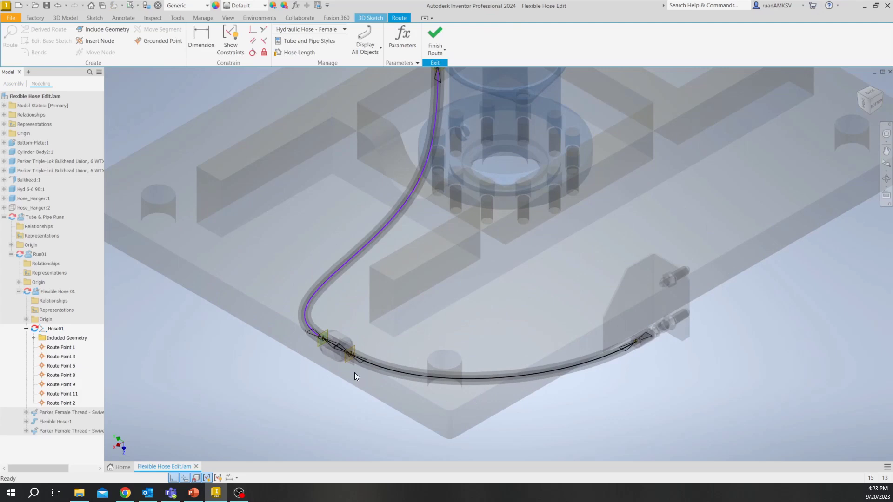
pyautogui.scroll(-2, 355, 372)
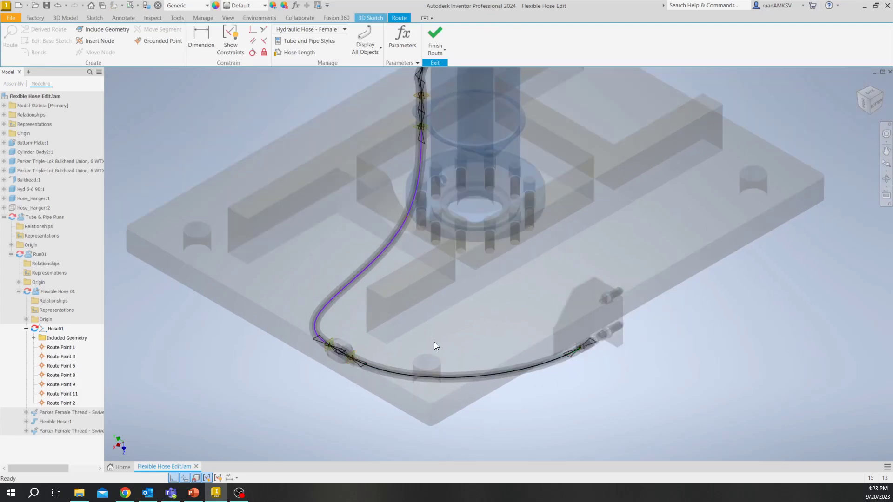
pyautogui.scroll(2, 460, 383)
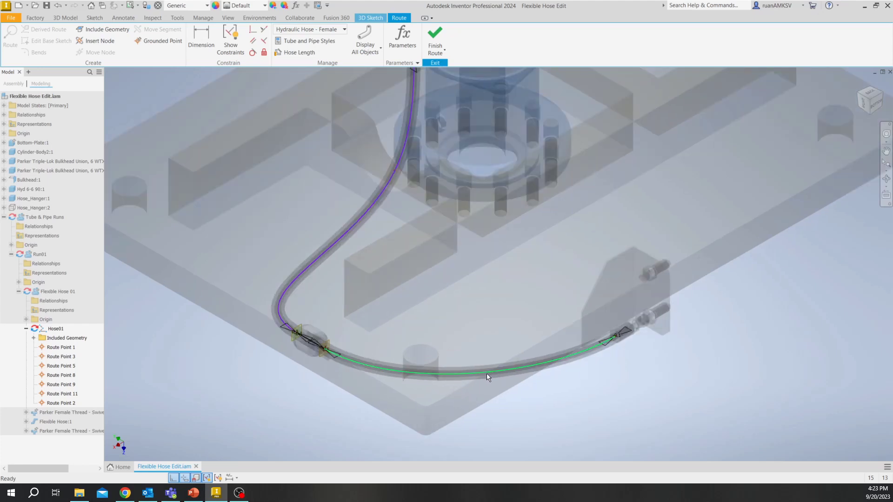
pyautogui.click(94, 42)
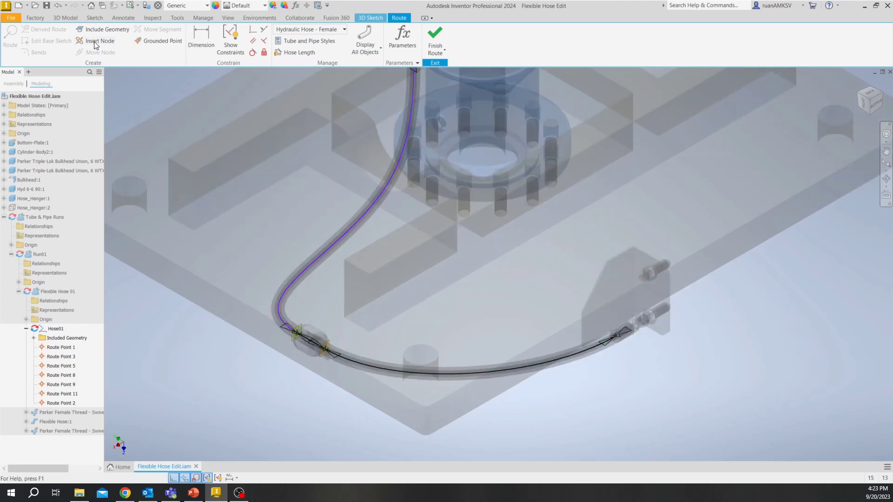
pyautogui.click(456, 377)
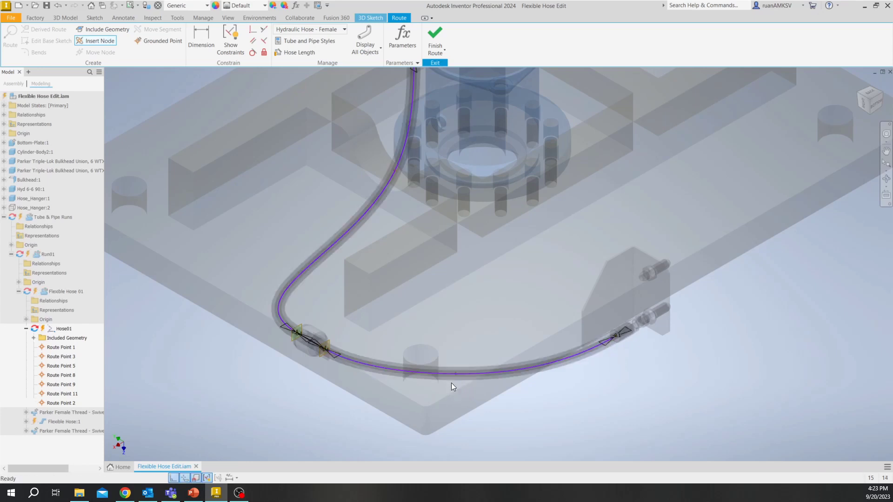
# Reshape the hose segment beside the bulkhead bracket by moving its new node upward toward the bracket.
pyautogui.scroll(4, 455, 374)
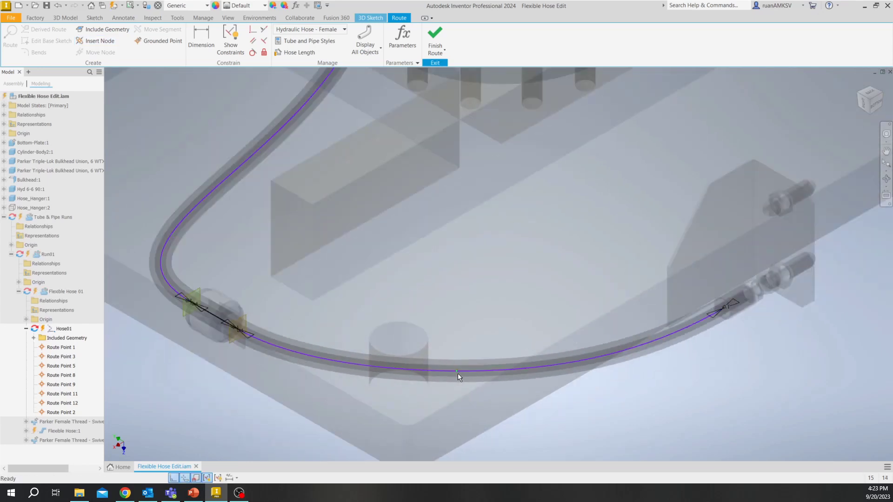
pyautogui.scroll(3, 458, 373)
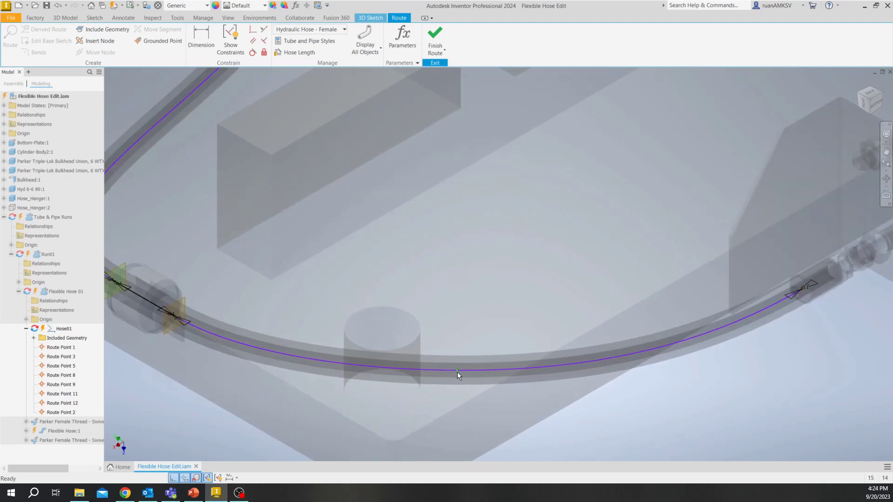
pyautogui.scroll(-3, 456, 372)
pyautogui.keyDown('shift'); pyautogui.moveTo(391, 354); pyautogui.dragTo(436, 354, button='middle'); pyautogui.keyUp('shift')
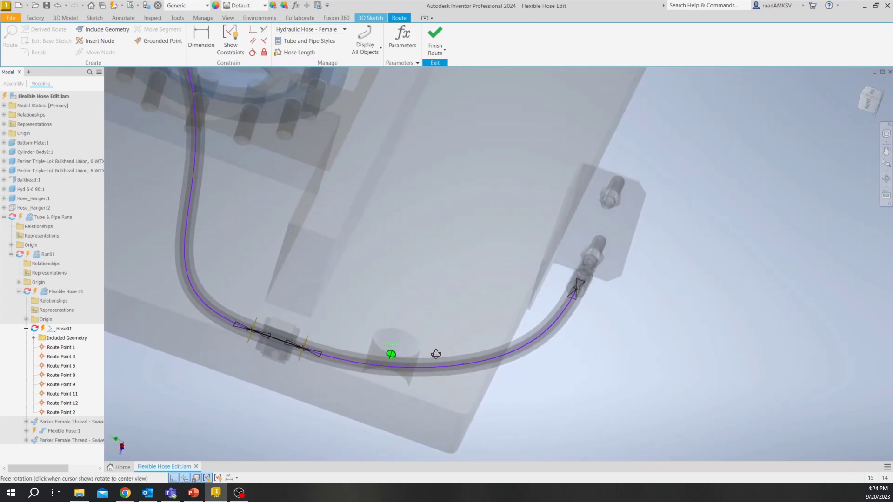
pyautogui.scroll(5, 470, 370)
pyautogui.moveTo(454, 356); pyautogui.dragTo(531, 313)
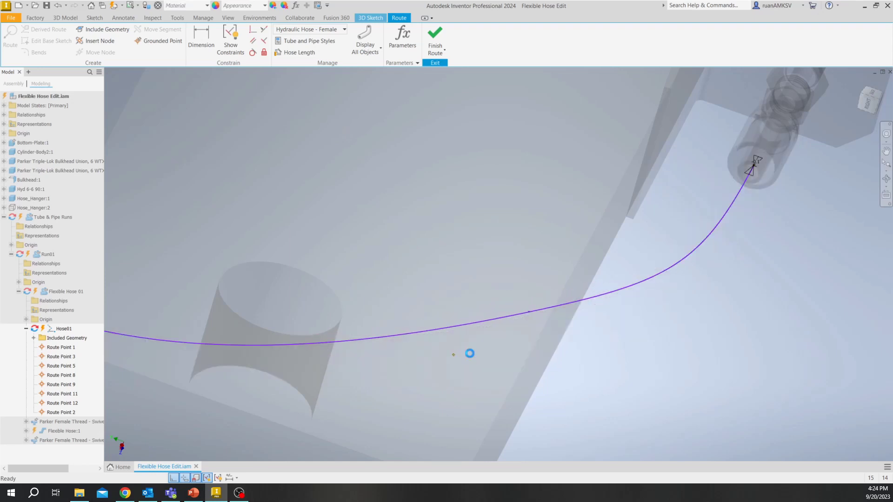
pyautogui.scroll(-3, 470, 352)
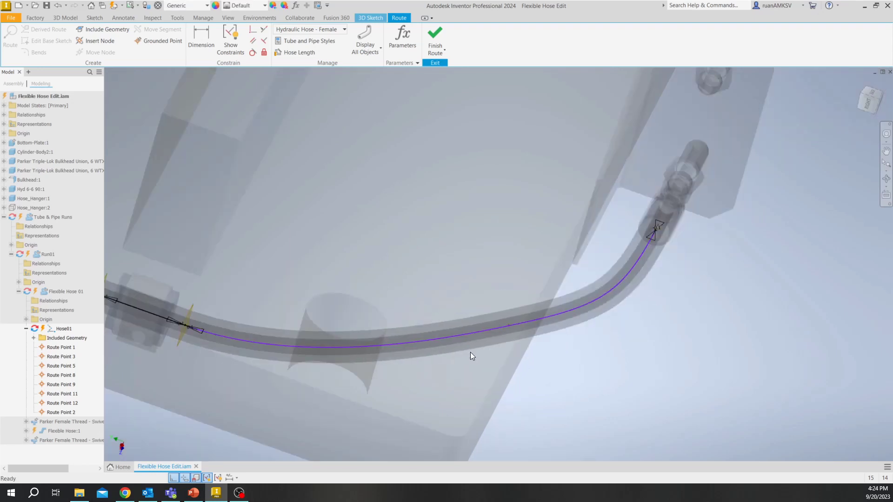
pyautogui.moveTo(470, 352)
pyautogui.keyDown('shift'); pyautogui.mouseDown(button='middle')
pyautogui.moveTo(488, 329)
pyautogui.moveTo(502, 334)
pyautogui.moveTo(483, 336)
pyautogui.mouseUp(button='middle'); pyautogui.keyUp('shift')
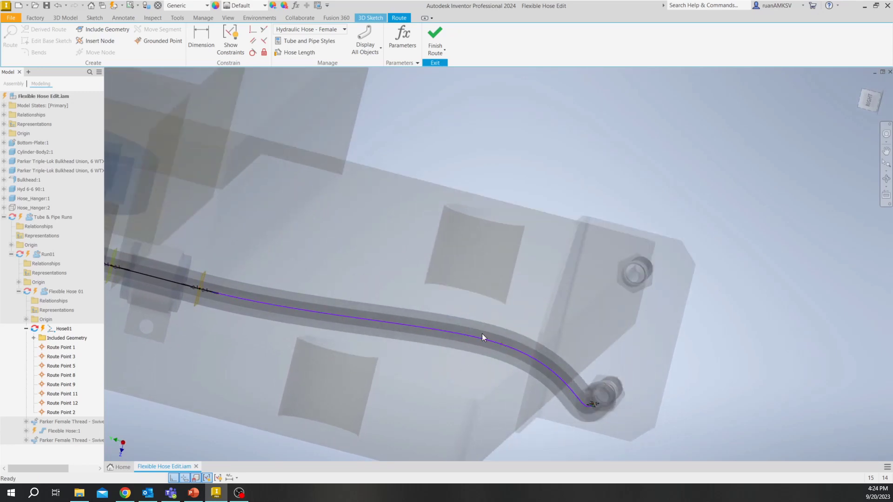
pyautogui.moveTo(464, 350)
pyautogui.keyDown('shift'); pyautogui.mouseDown(button='middle')
pyautogui.moveTo(446, 351)
pyautogui.moveTo(476, 381)
pyautogui.mouseUp(button='middle'); pyautogui.keyUp('shift')
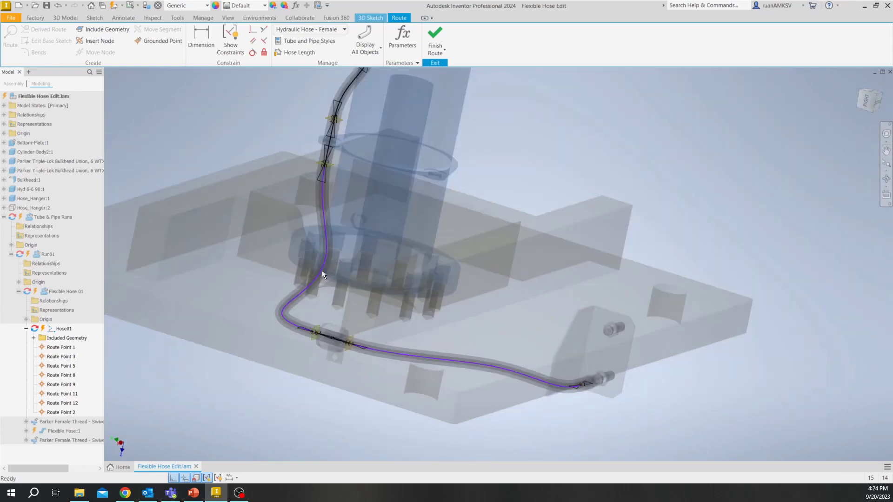
# Insert another node on the hose segment running past the cylinder flange, between the two hose hangers.
pyautogui.scroll(-3, 326, 264)
pyautogui.keyDown('shift'); pyautogui.moveTo(325, 264); pyautogui.dragTo(221, 163, button='middle'); pyautogui.keyUp('shift')
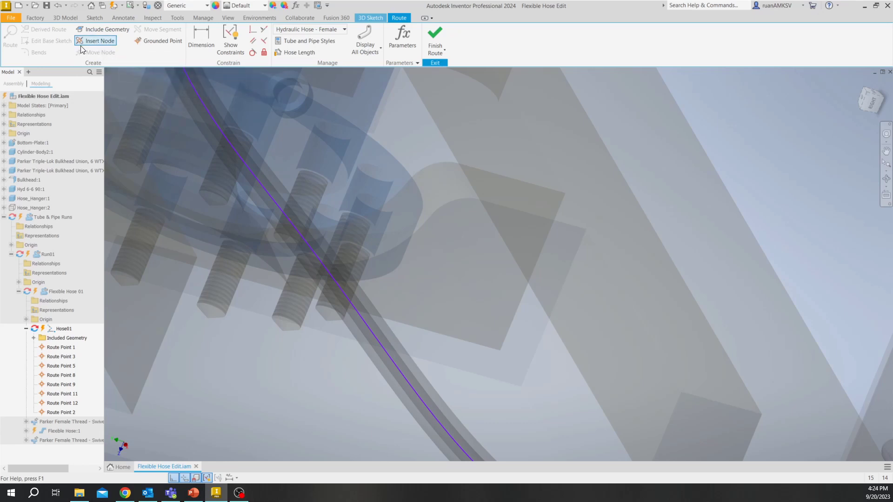
pyautogui.click(95, 41)
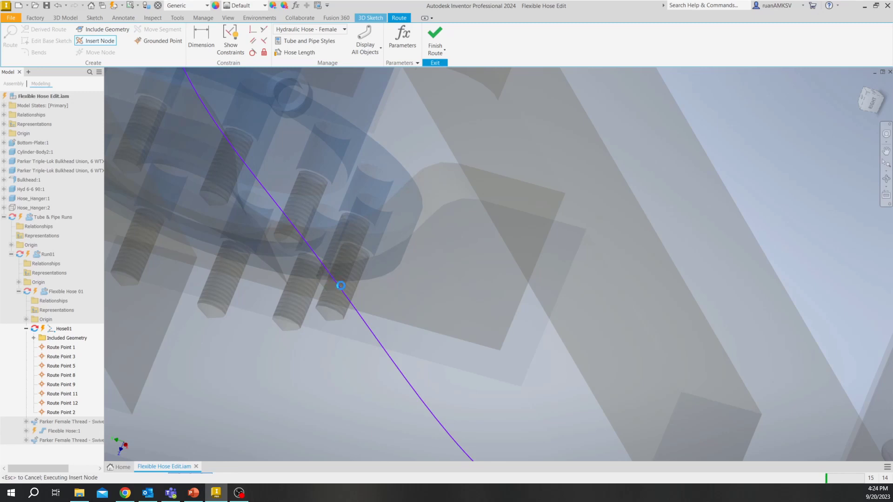
pyautogui.click(352, 288)
# Move the new node near the cylinder flange outward and adjust its height to reshape the hose bend.
pyautogui.scroll(-4, 353, 287)
pyautogui.keyDown('shift'); pyautogui.moveTo(364, 266); pyautogui.dragTo(254, 258, button='middle'); pyautogui.keyUp('shift')
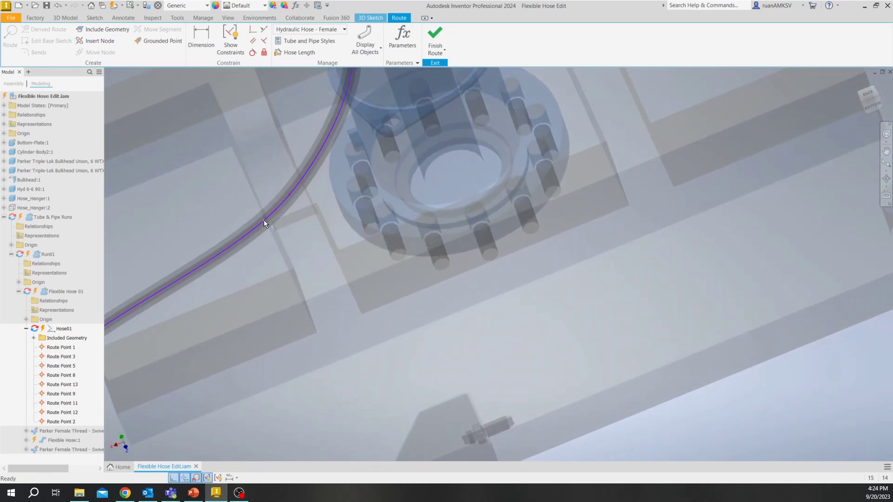
pyautogui.moveTo(263, 219); pyautogui.dragTo(239, 209)
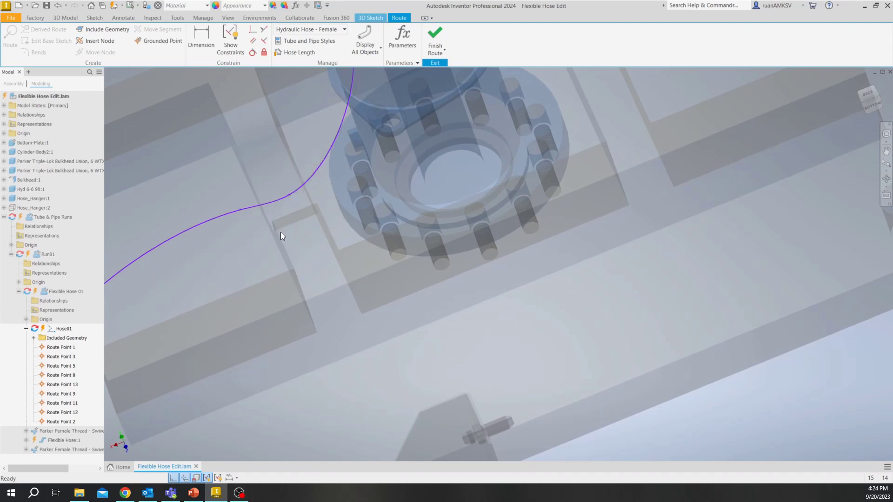
pyautogui.moveTo(304, 216)
pyautogui.keyDown('shift'); pyautogui.mouseDown(button='middle')
pyautogui.moveTo(277, 209)
pyautogui.moveTo(377, 188)
pyautogui.moveTo(370, 218)
pyautogui.moveTo(365, 198)
pyautogui.mouseUp(button='middle'); pyautogui.keyUp('shift')
pyautogui.scroll(6, 336, 240)
pyautogui.keyDown('shift'); pyautogui.moveTo(337, 242); pyautogui.dragTo(340, 230, button='middle'); pyautogui.keyUp('shift')
pyautogui.moveTo(322, 194); pyautogui.dragTo(326, 175)
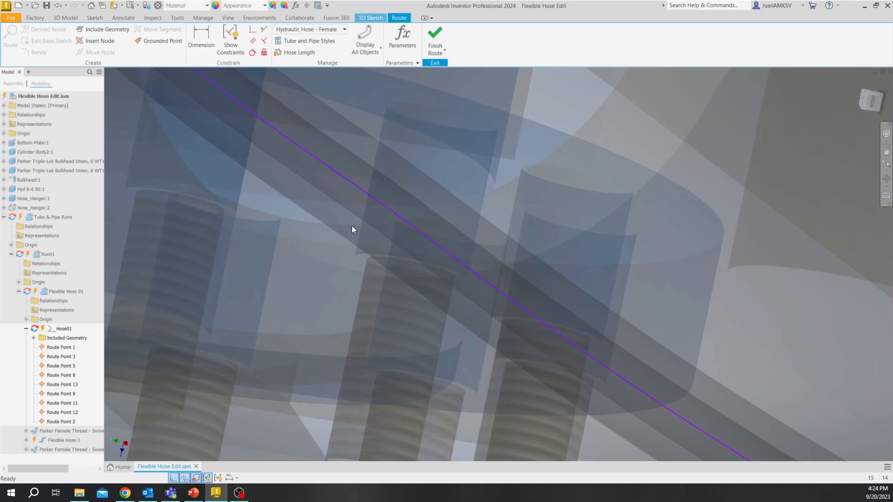
pyautogui.moveTo(351, 225)
pyautogui.keyDown('shift'); pyautogui.mouseDown(button='middle')
pyautogui.moveTo(366, 223)
pyautogui.moveTo(319, 227)
pyautogui.moveTo(314, 217)
pyautogui.moveTo(305, 228)
pyautogui.moveTo(346, 198)
pyautogui.mouseUp(button='middle'); pyautogui.keyUp('shift')
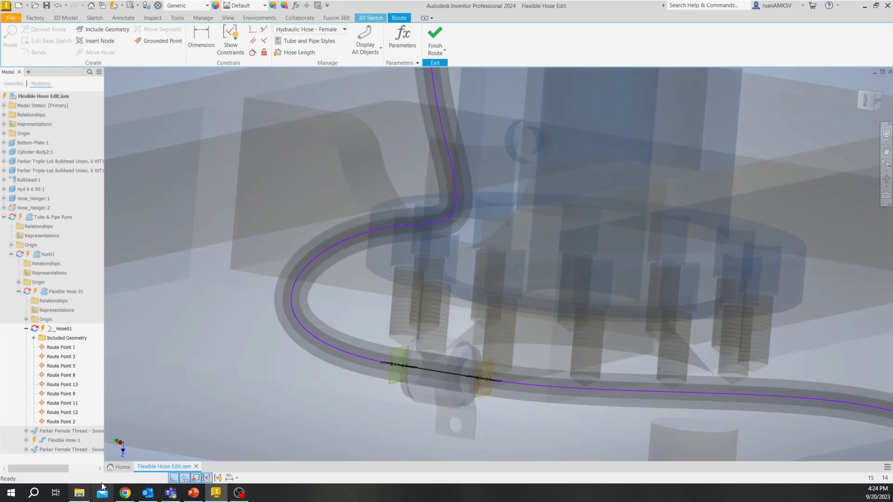